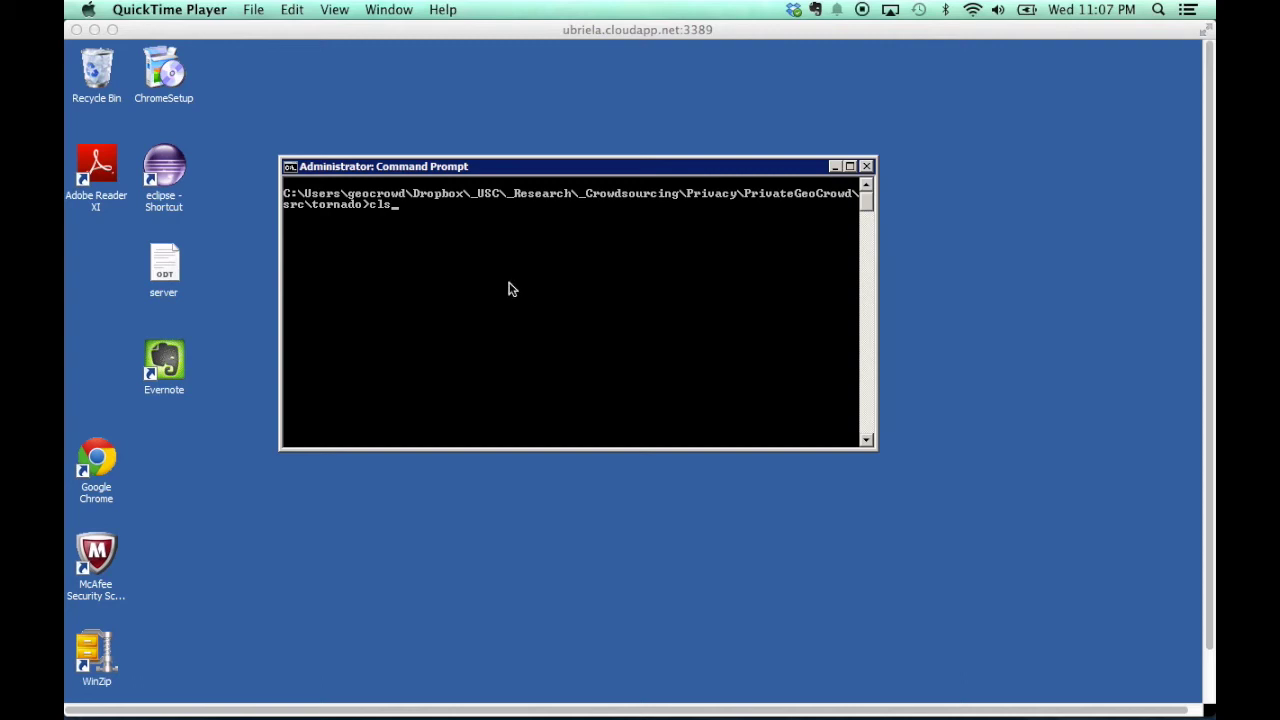
Rerun 'python server.py' in the remote command prompt so the PSD Server starts.
left_click(511, 290)
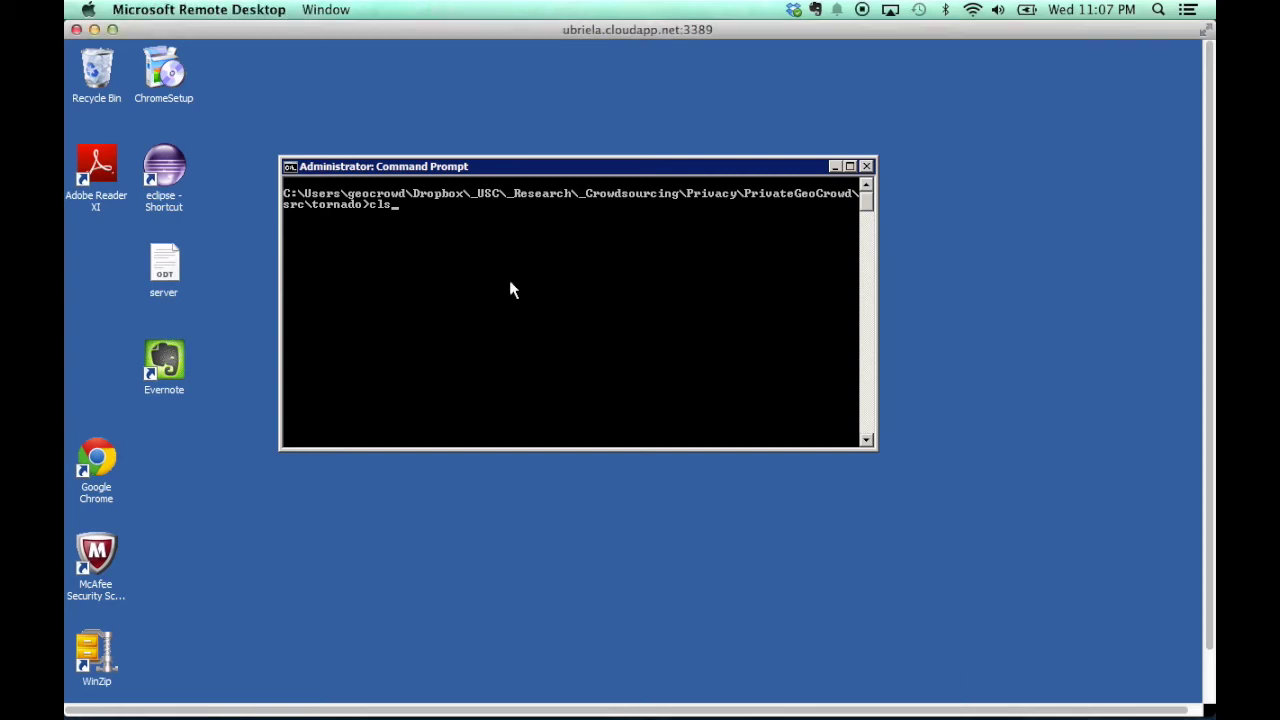
key("Up")
key("Return")
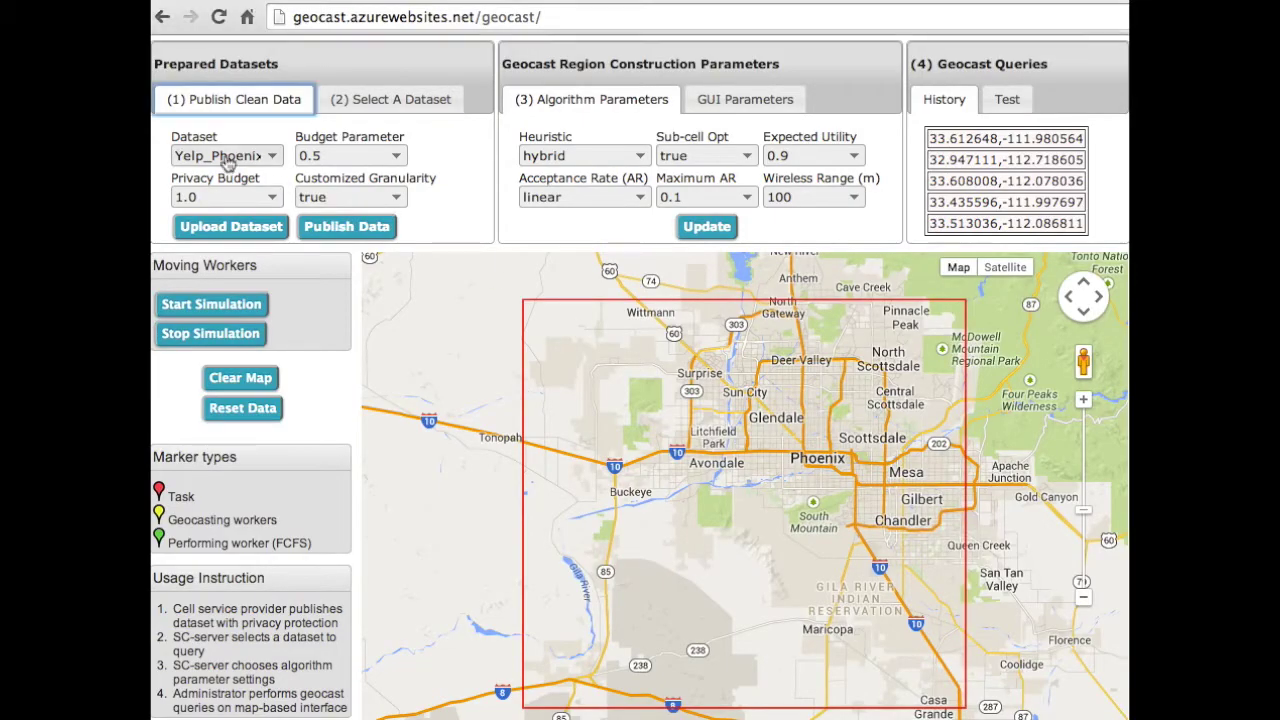
Publish Yelp_Phoenix with budget 0.5 and privacy budget 1.0, then go to dataset selection.
left_click(259, 160)
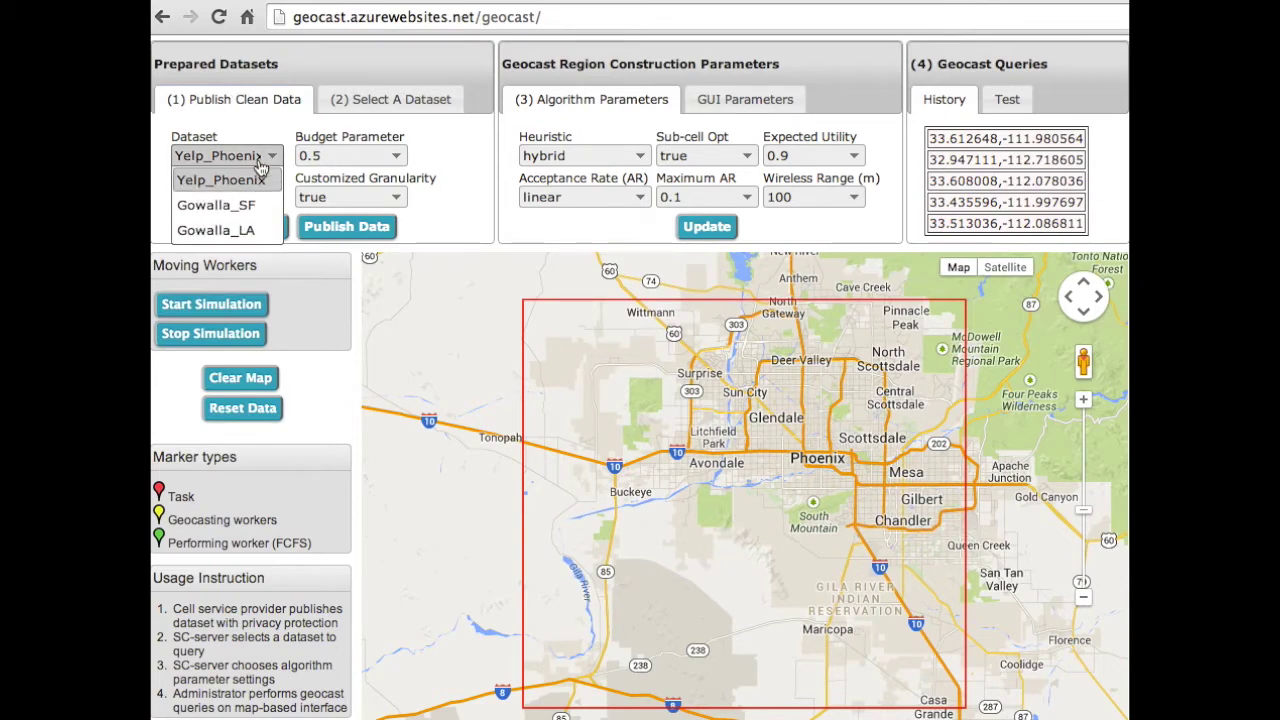
left_click(208, 187)
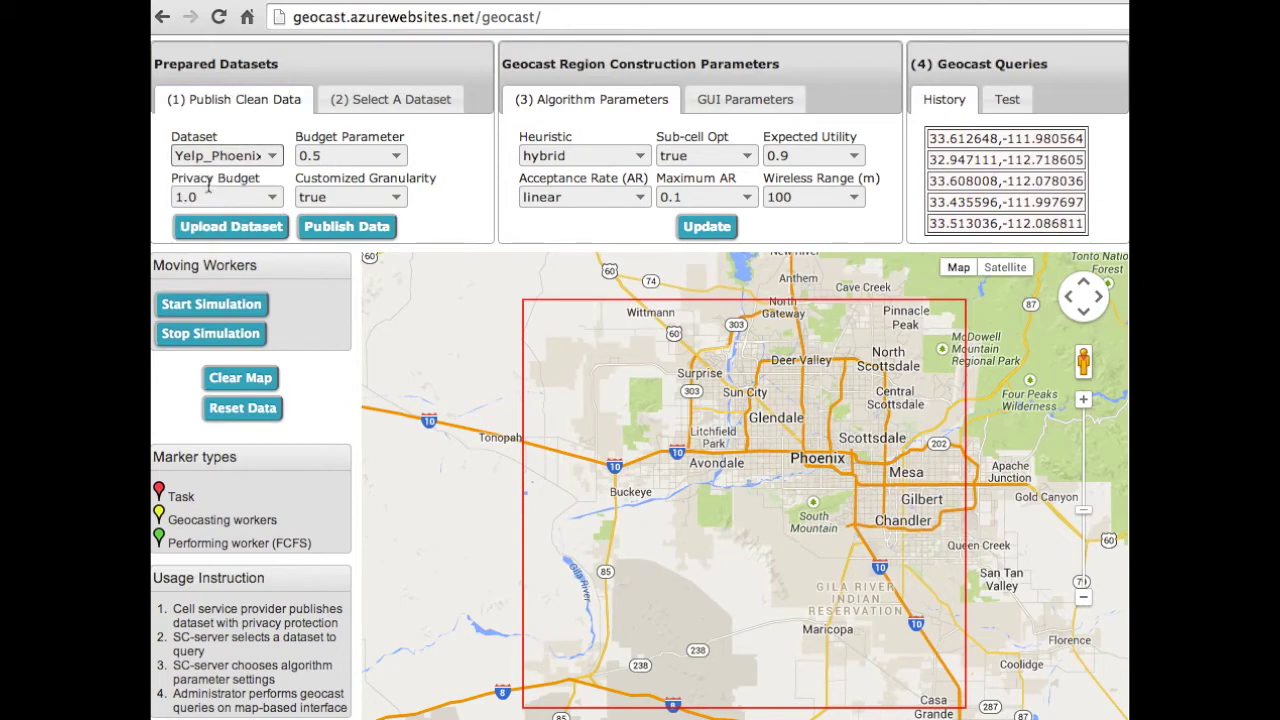
left_click(335, 158)
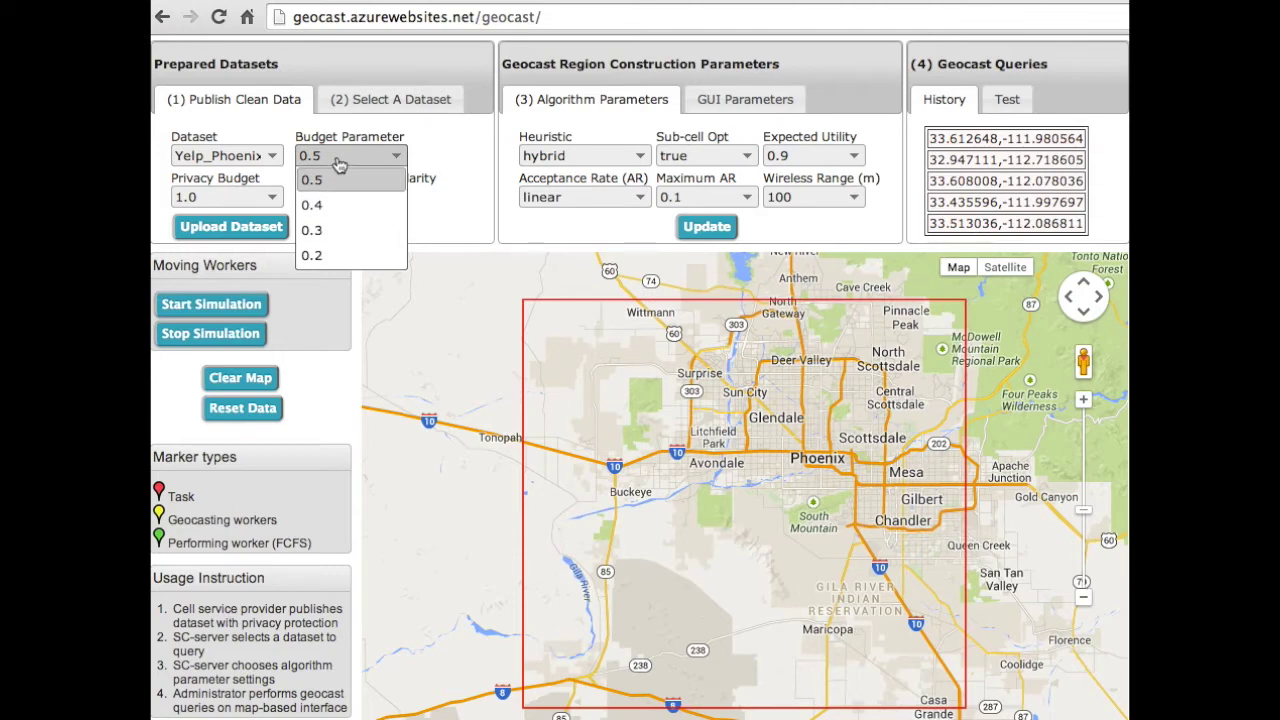
left_click(255, 198)
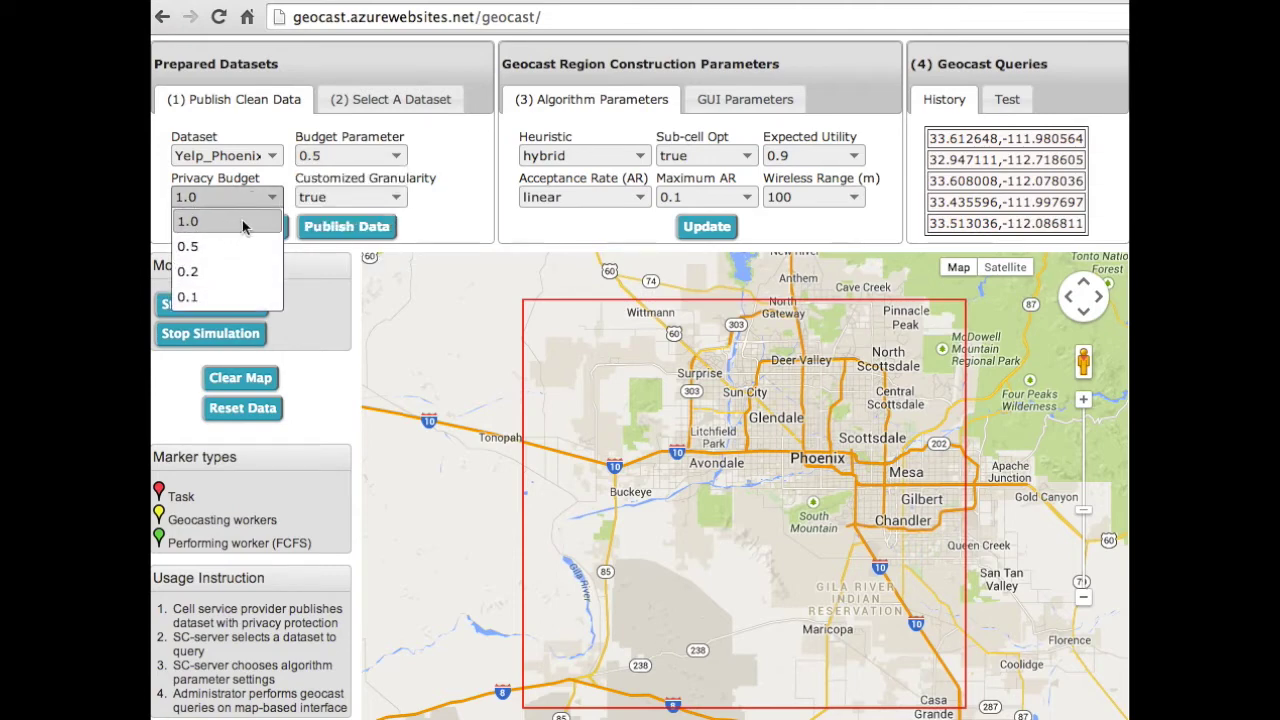
left_click(229, 230)
left_click(343, 228)
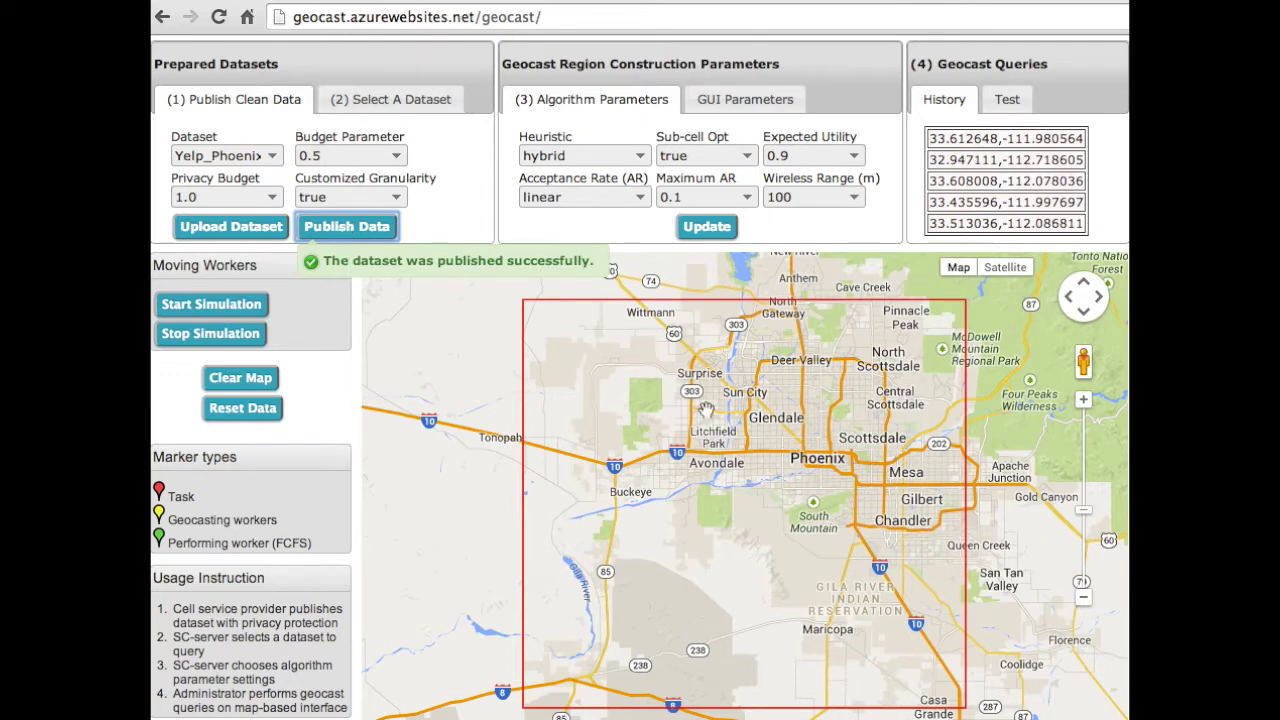
left_click(423, 106)
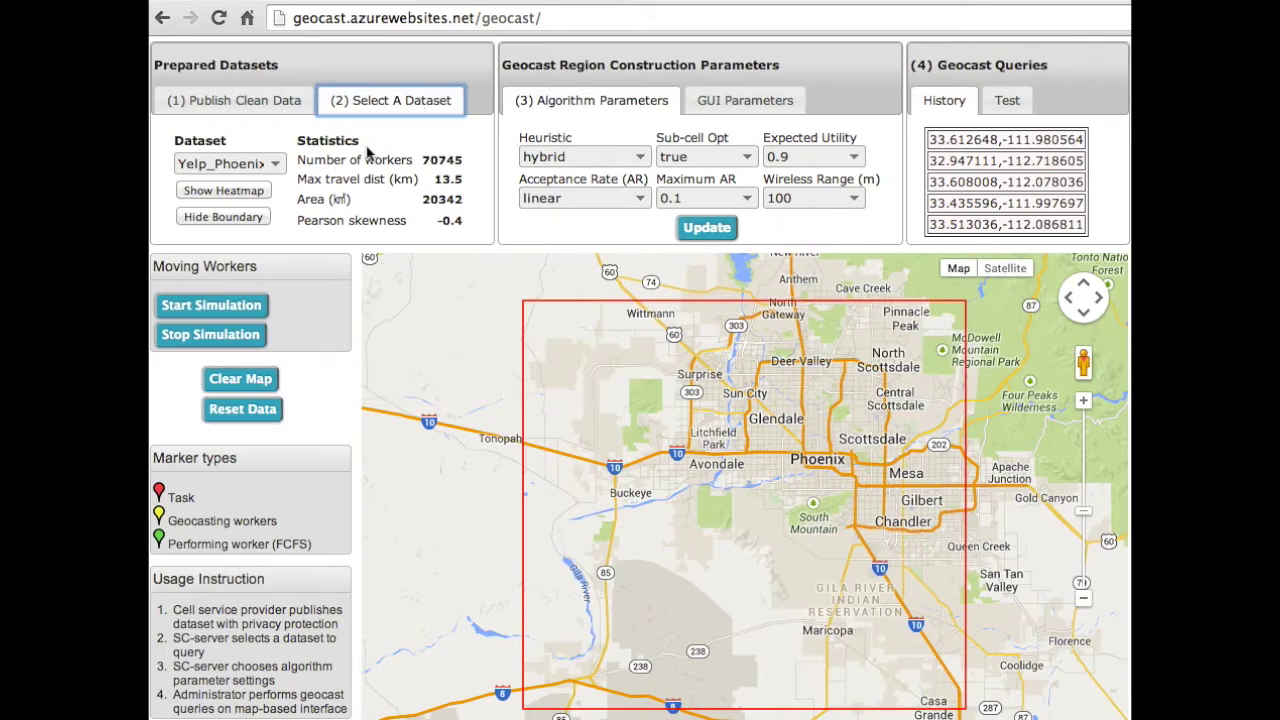
Switch the queried dataset to Gowalla_SF and then back to Yelp_Phoenix.
left_click(260, 168)
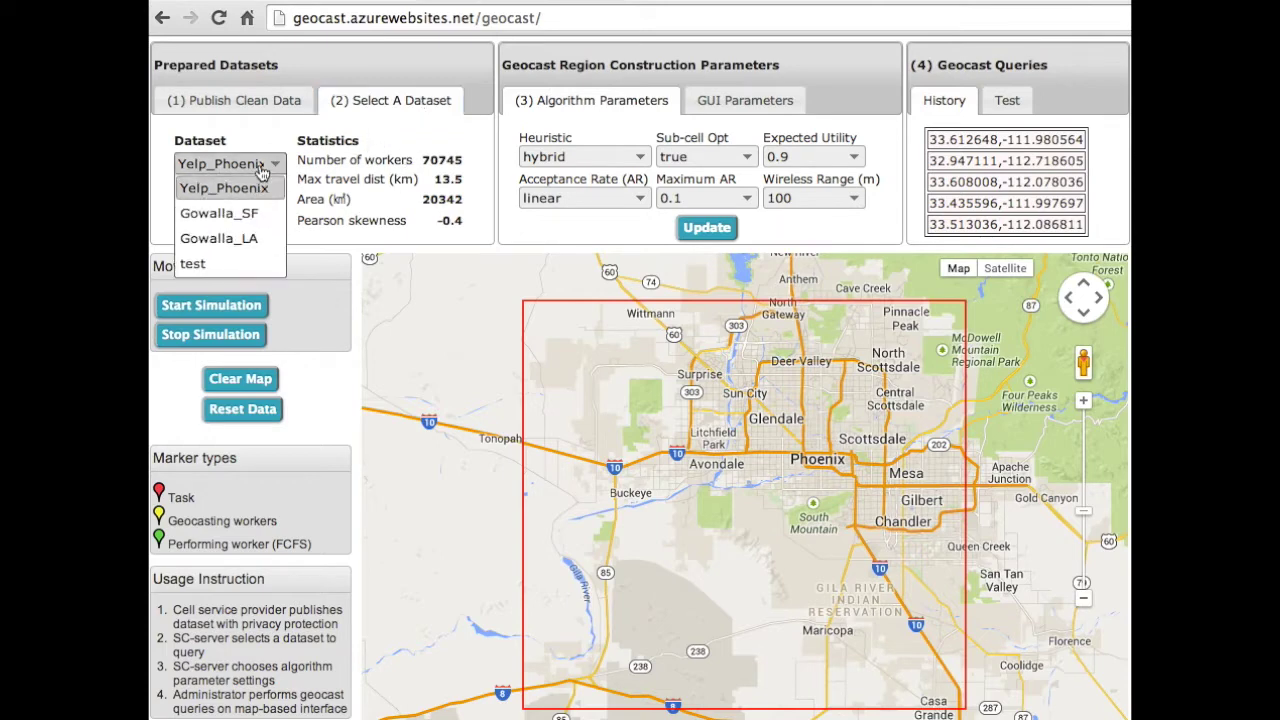
left_click(230, 213)
left_click(242, 165)
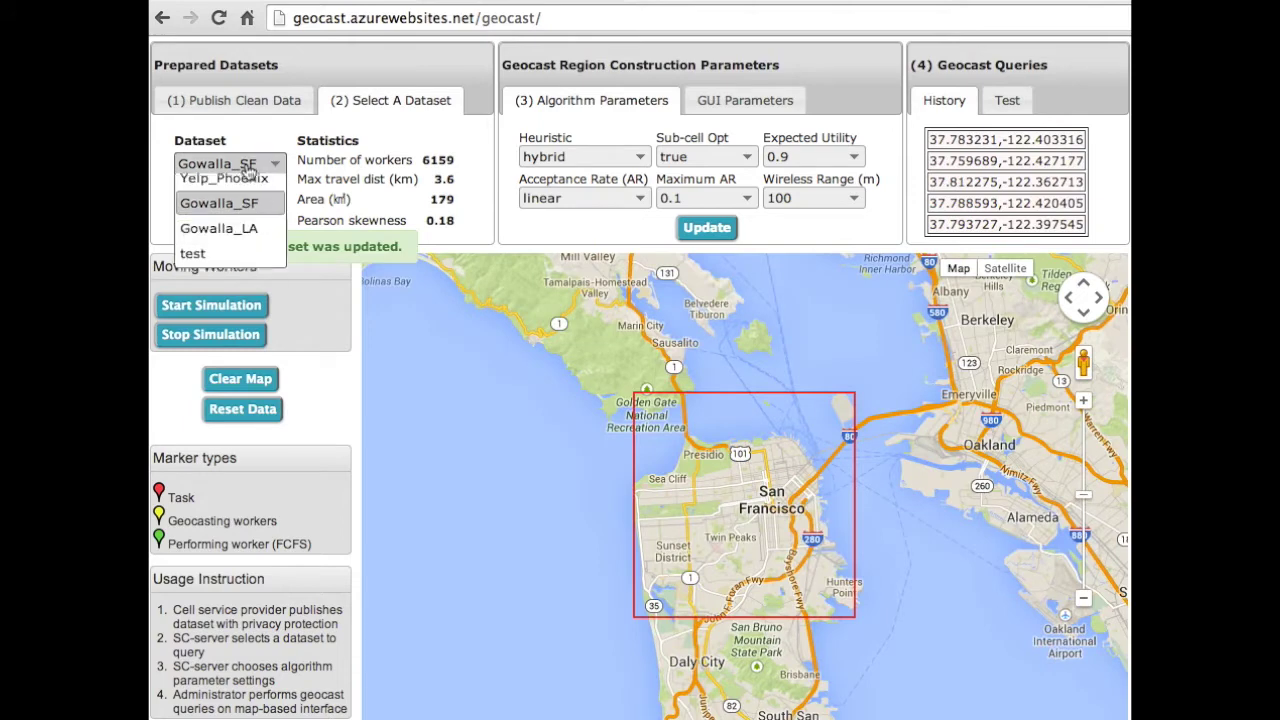
left_click(247, 190)
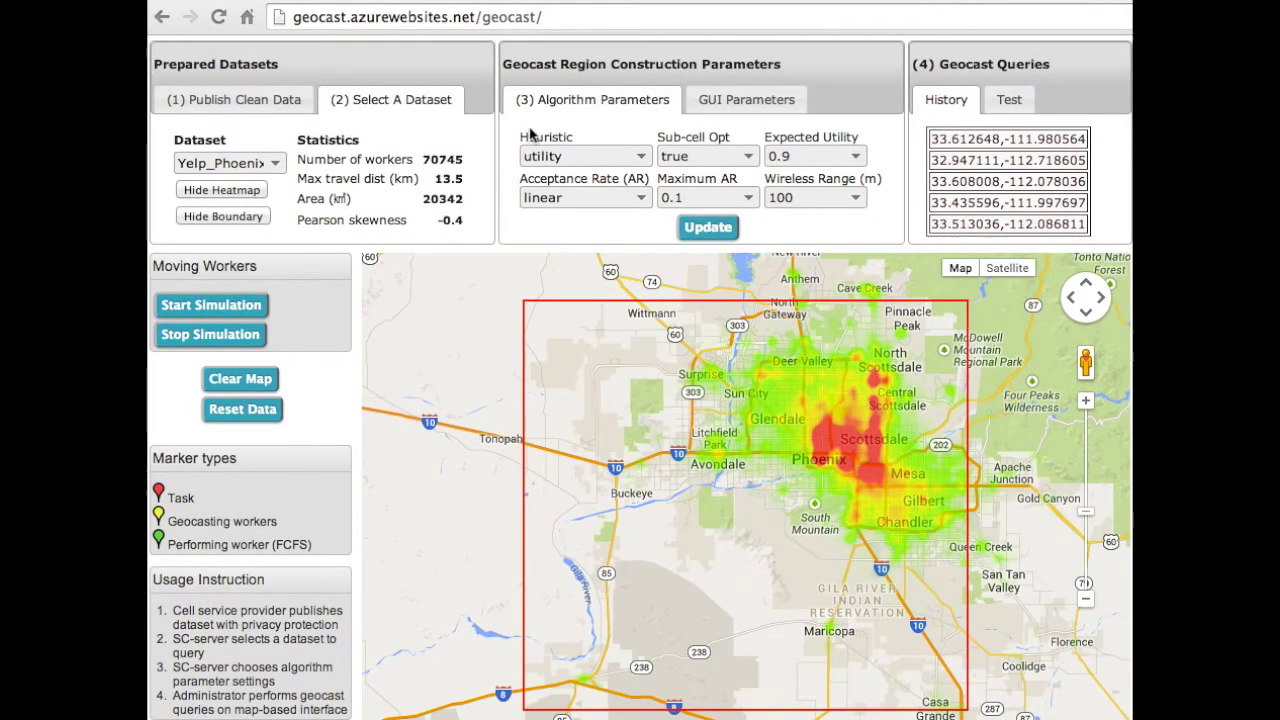
Review the sub-cell, utility and acceptance-rate options and apply parameters with wireless range 100.
left_click(735, 157)
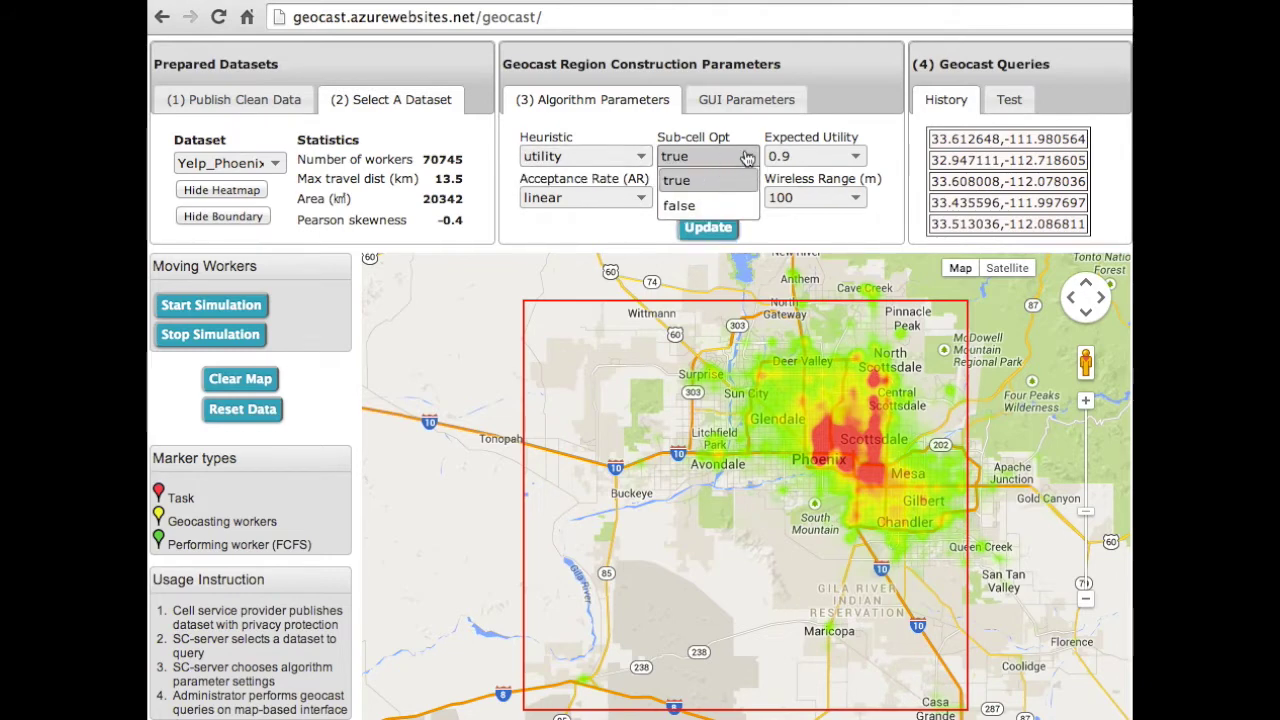
left_click(785, 158)
left_click(590, 198)
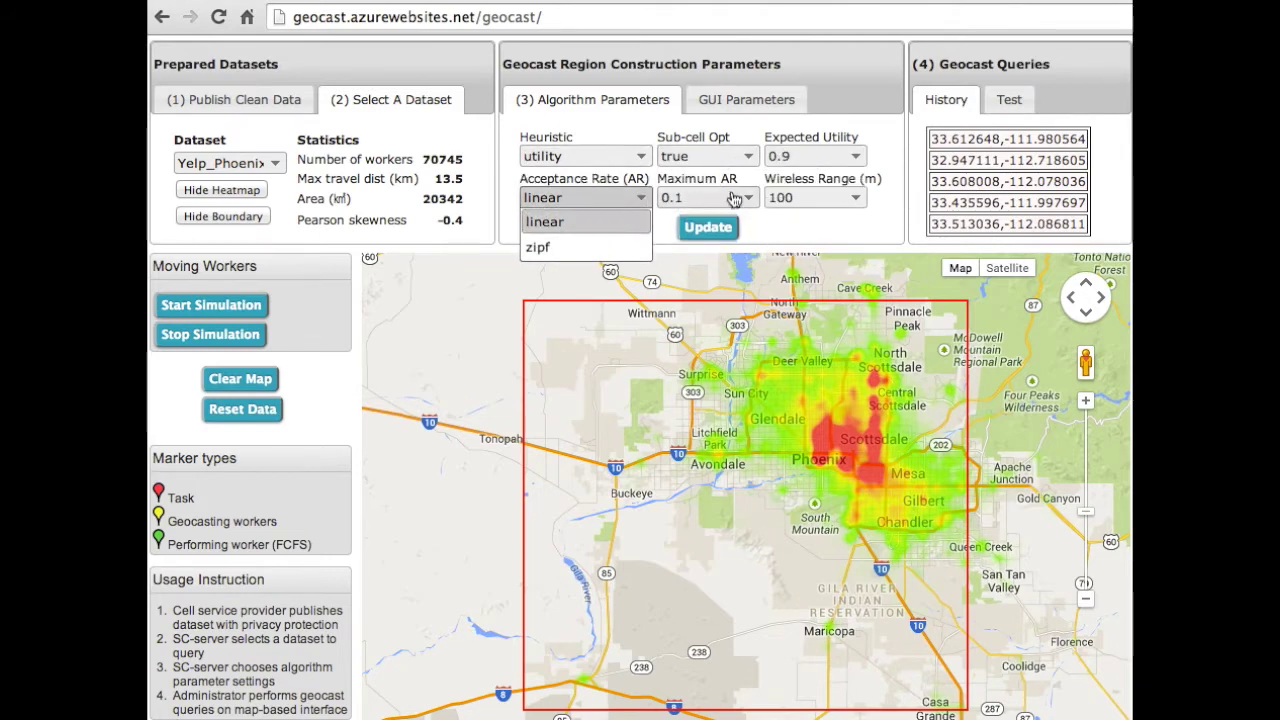
left_click(727, 198)
left_click(822, 198)
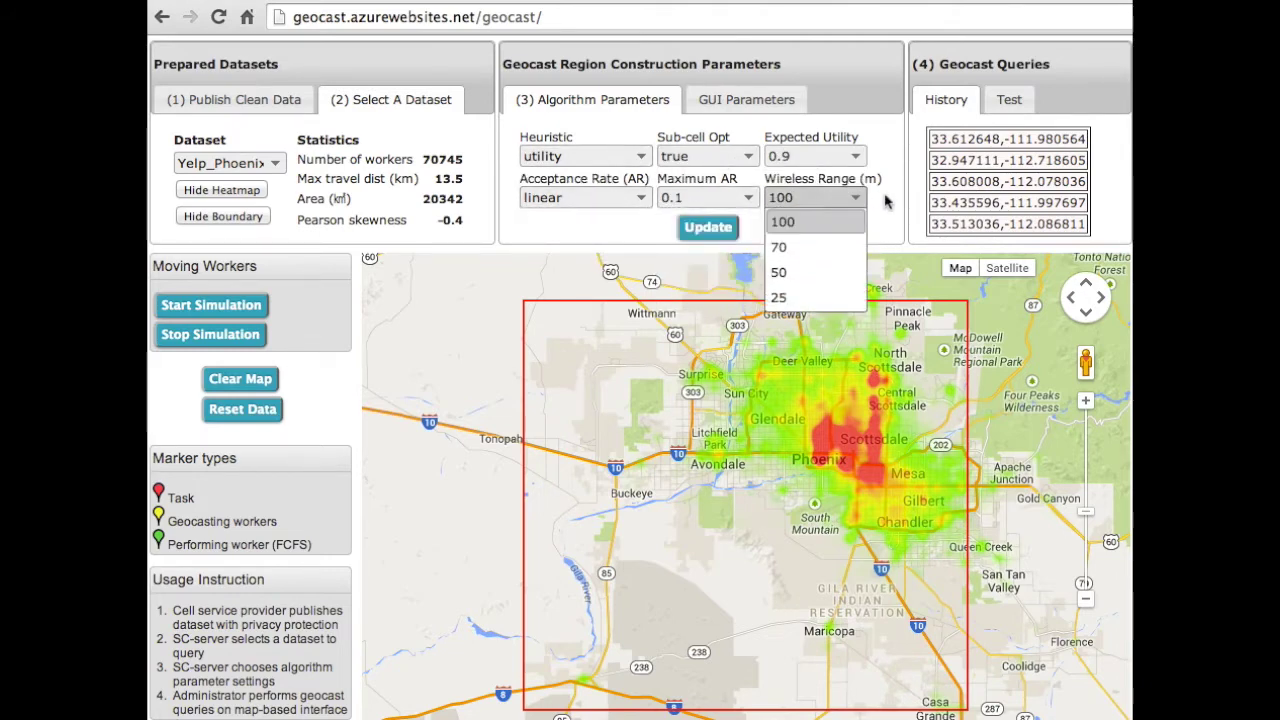
left_click(790, 222)
left_click(708, 228)
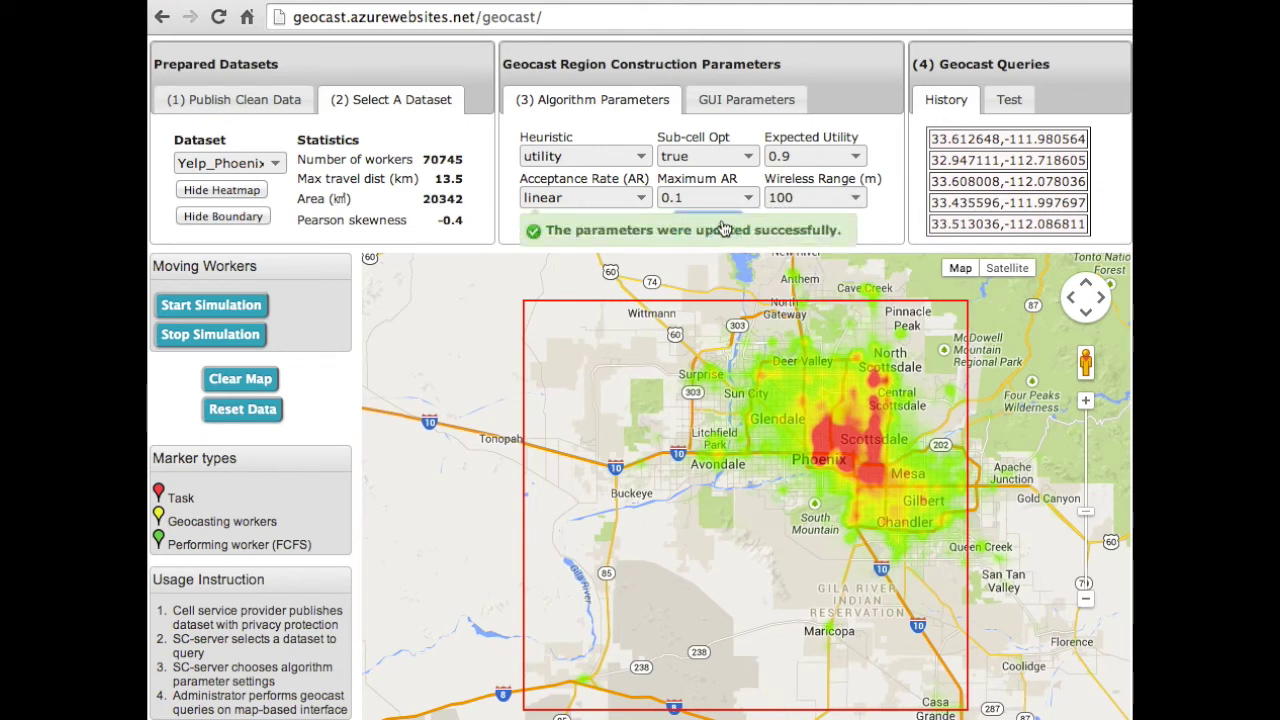
Geocast the fourth history task, then submit a custom test task with pasted coordinates.
left_click(842, 385)
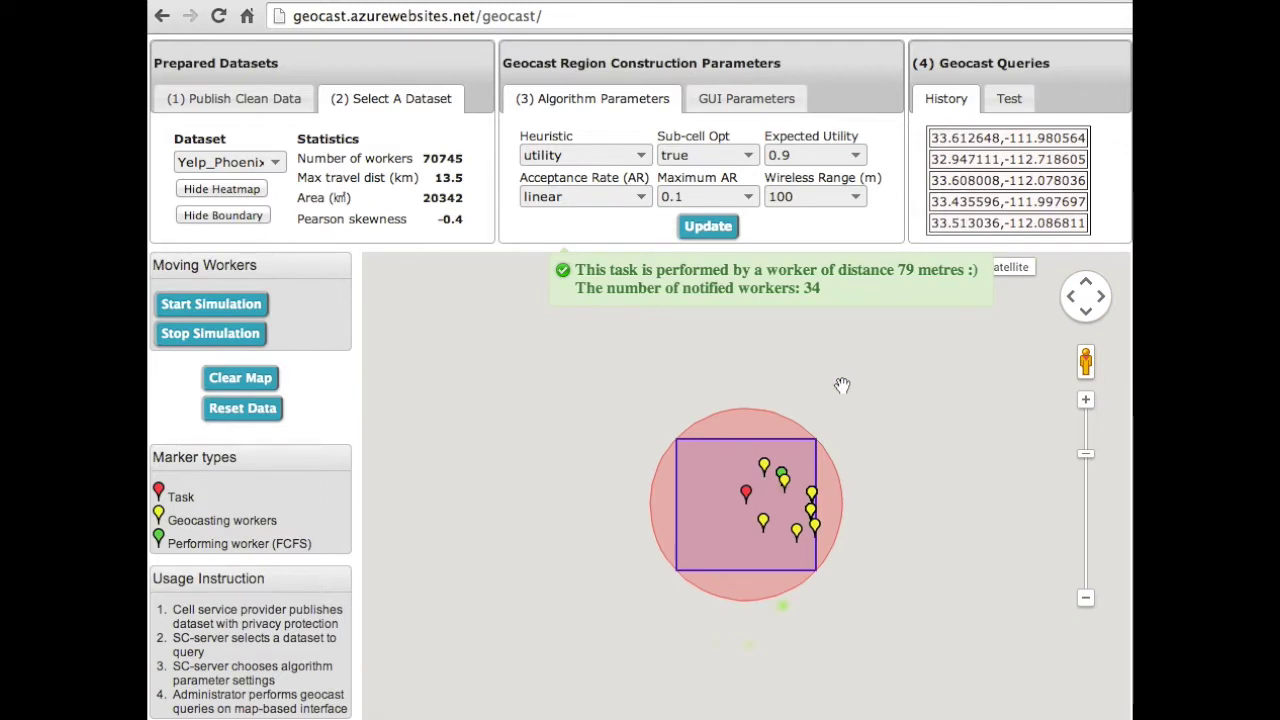
left_click(1017, 205)
left_click(1009, 98)
left_click(988, 153)
key("ctrl+v")
left_click(958, 184)
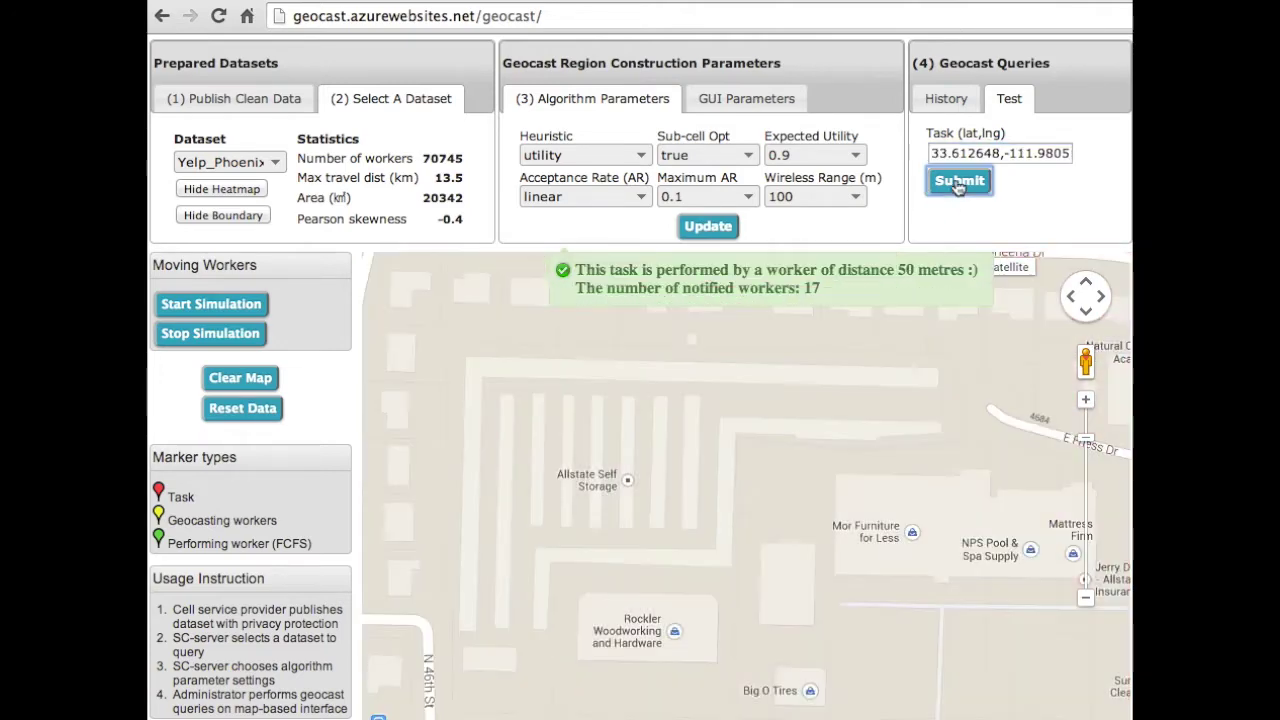
Inspect the task marker, the worker 919 m away, cell utility, and 12 hops with 32 notified.
left_click(746, 497)
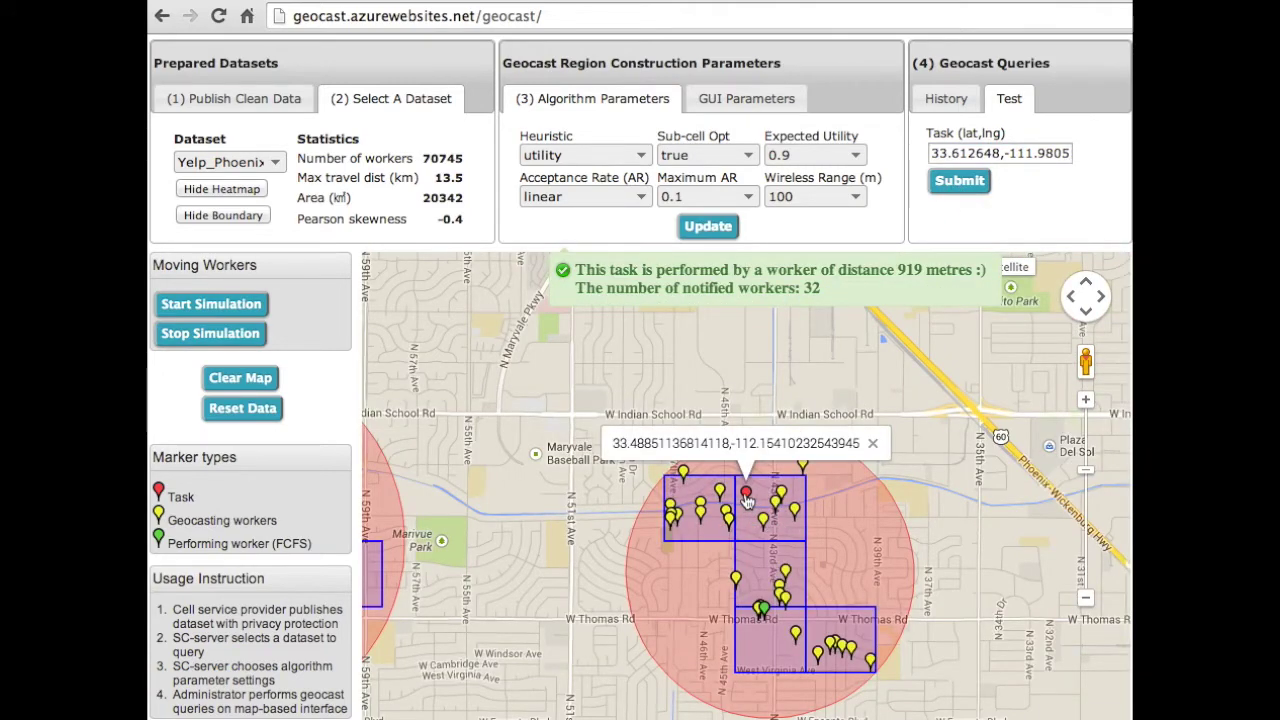
left_click(762, 516)
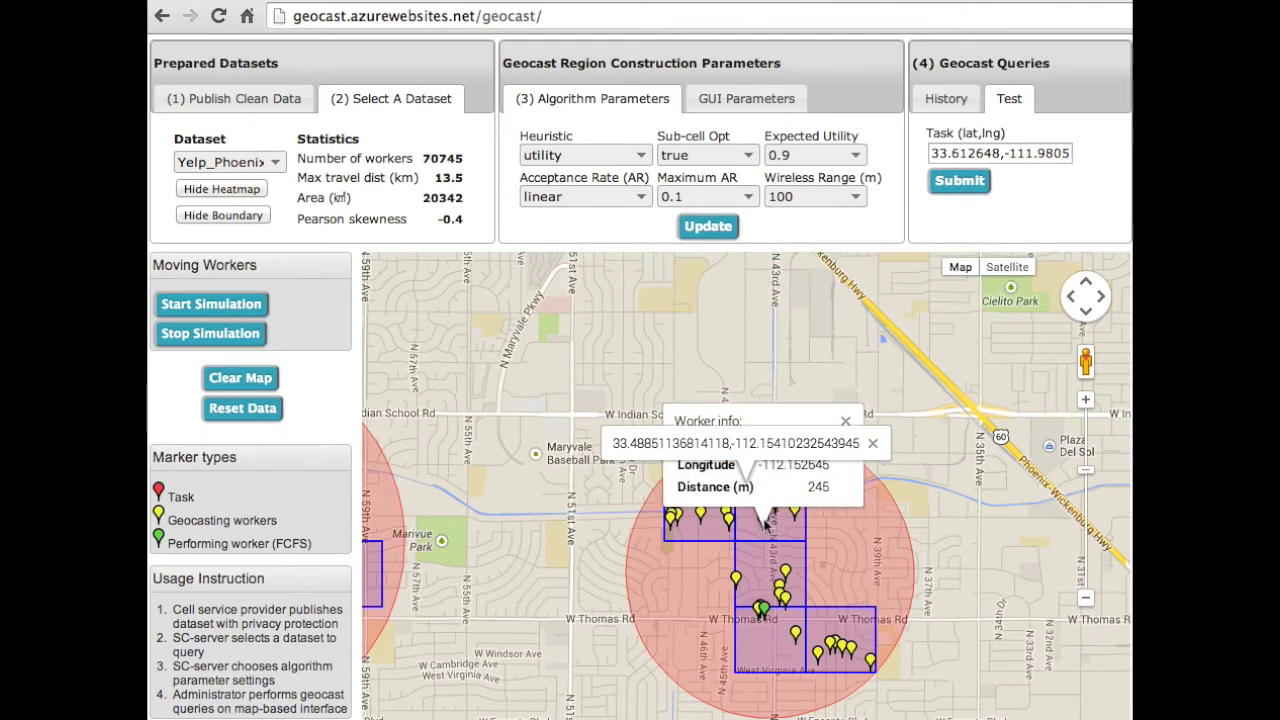
left_click(761, 609)
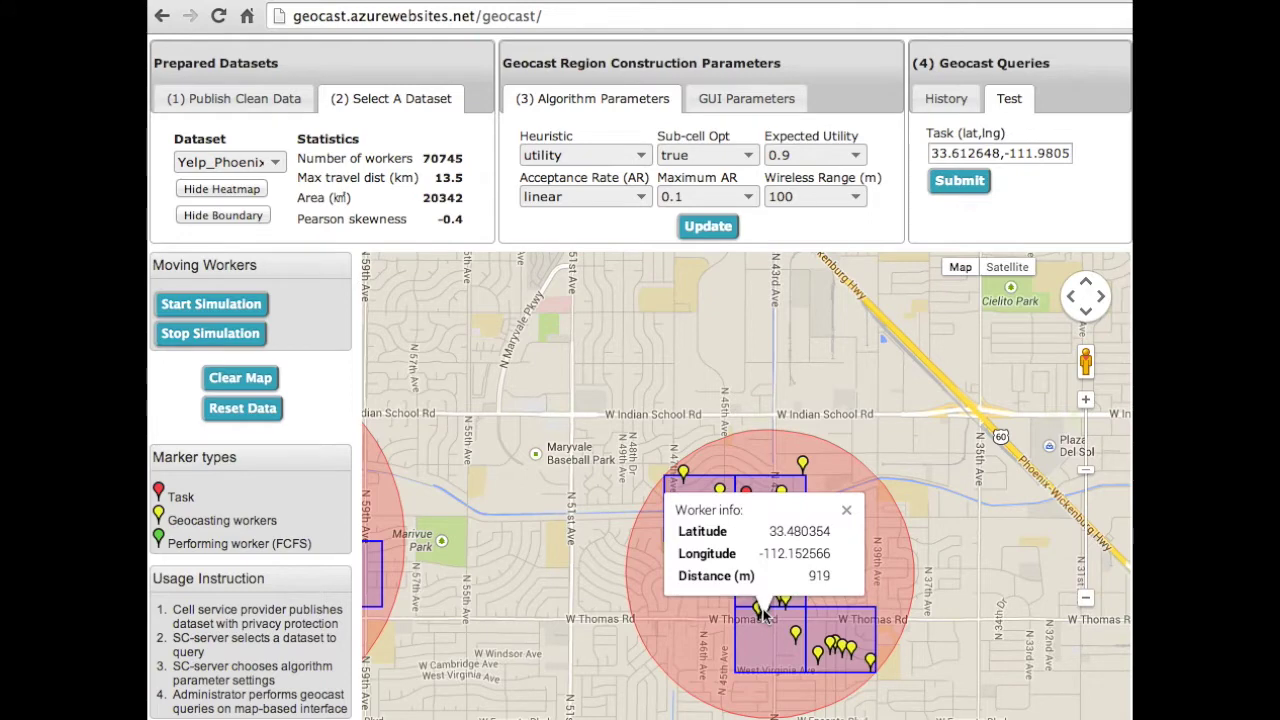
left_click(755, 555)
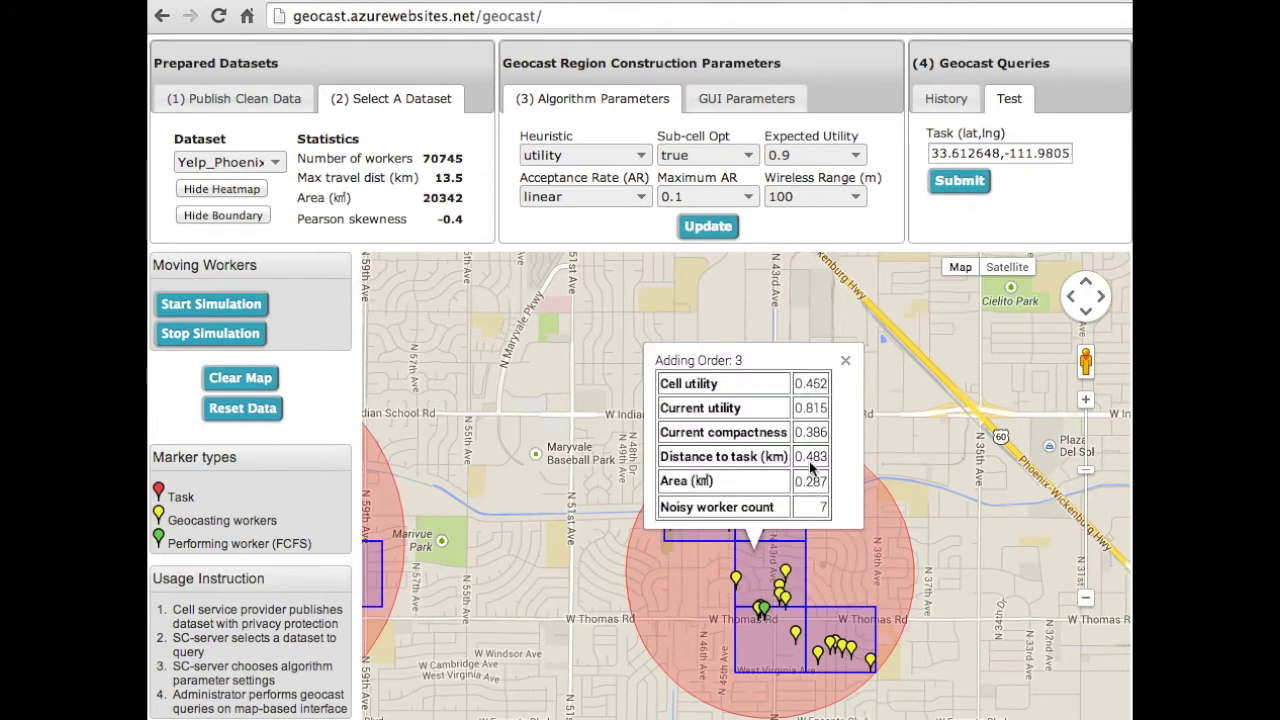
left_click(801, 616)
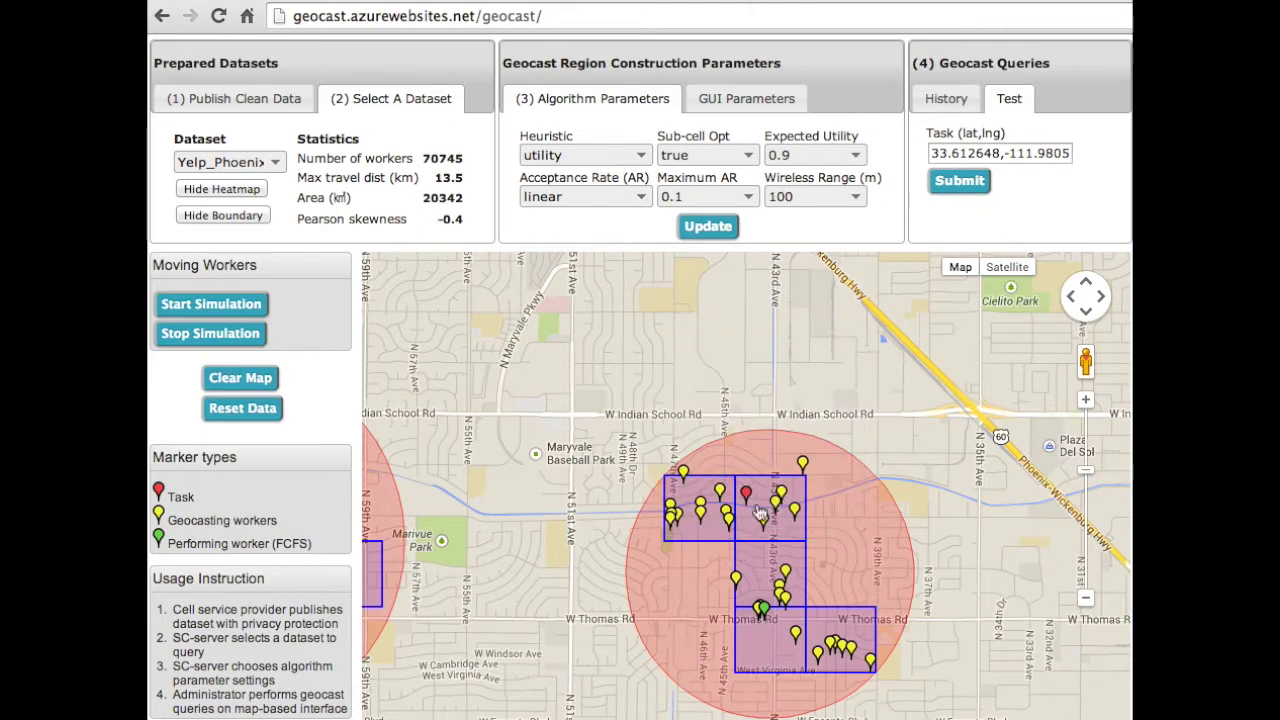
left_click(872, 504)
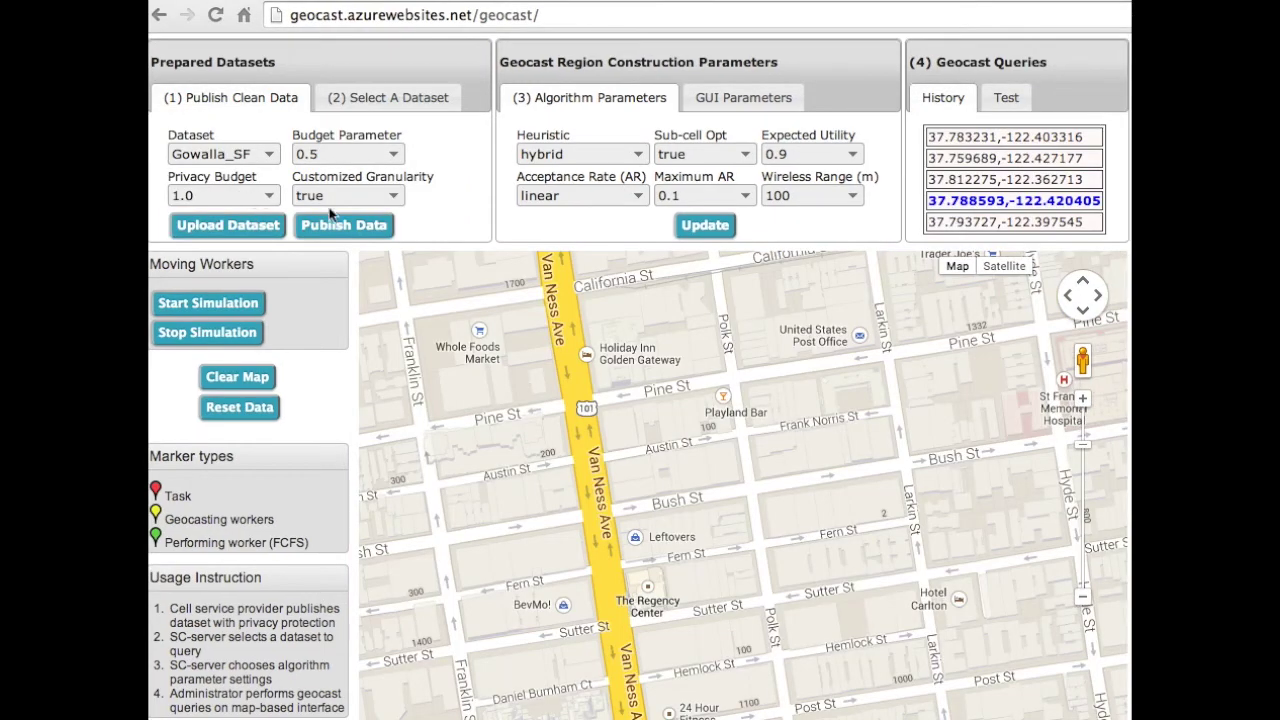
Publish Gowalla_SF and run query 37.788593,-122.420405, then republish at privacy budget 0.1 and rerun.
left_click(358, 228)
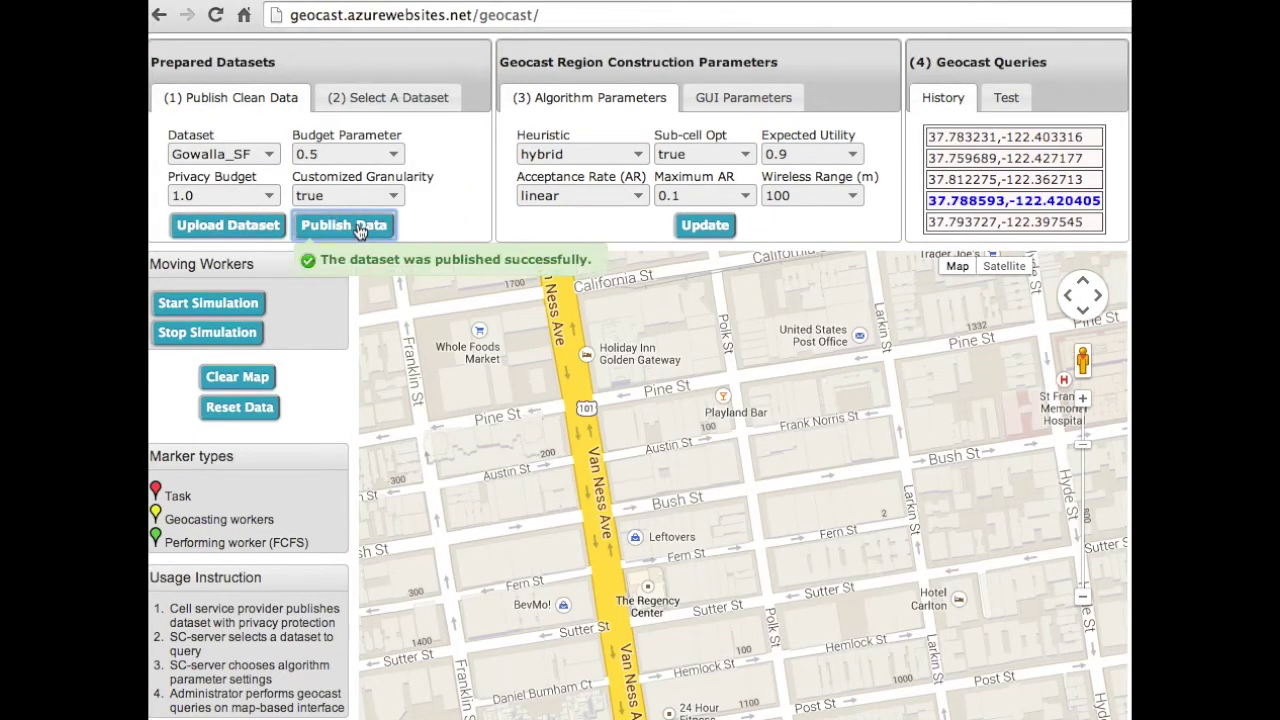
left_click(1007, 203)
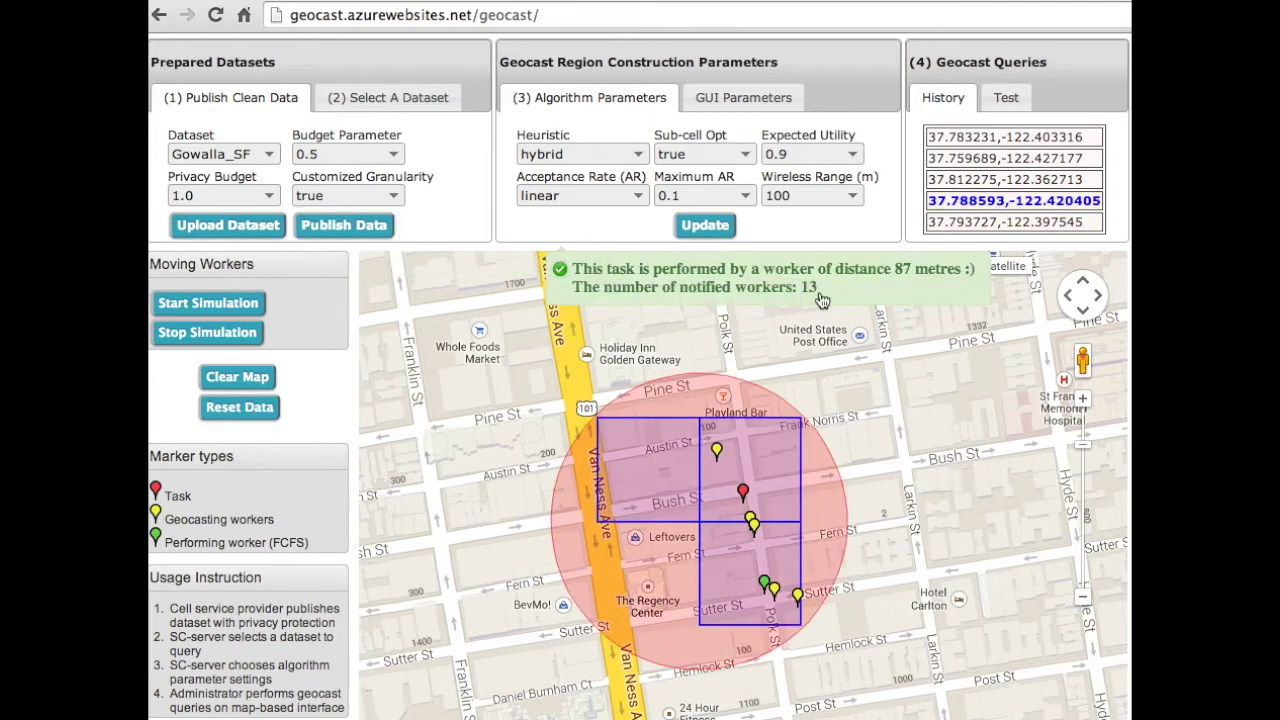
left_click(238, 200)
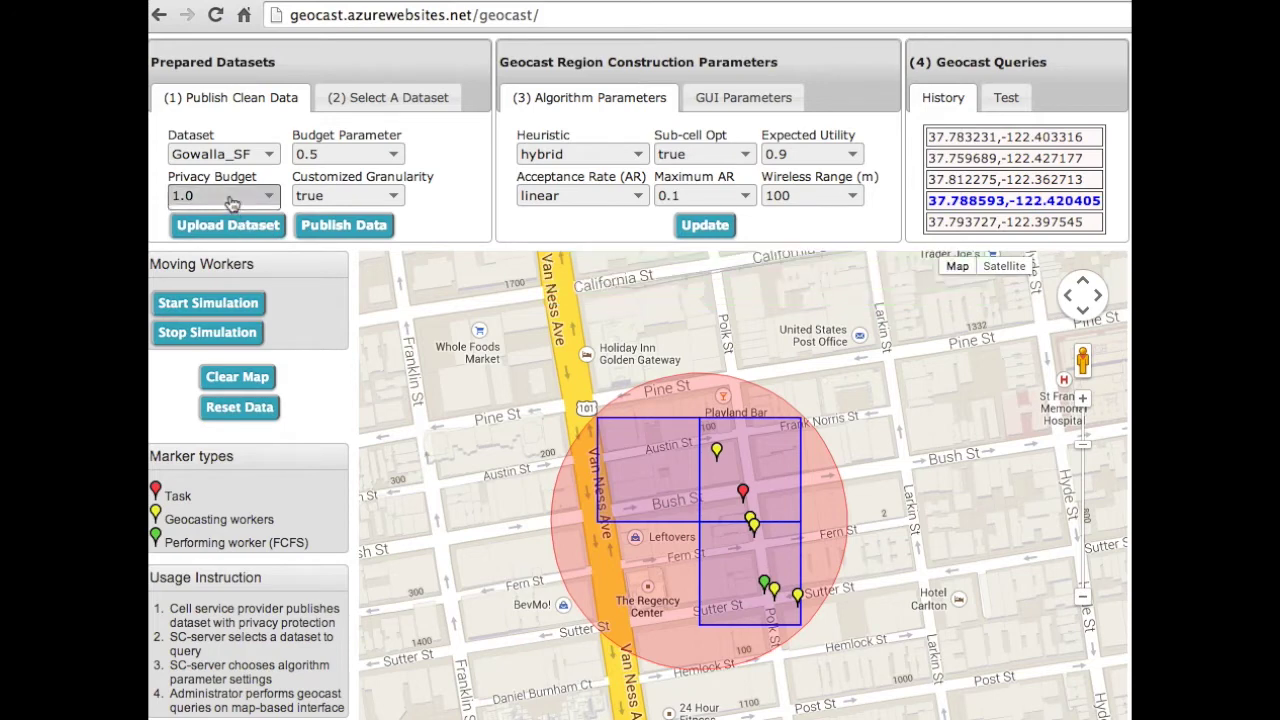
left_click(190, 291)
left_click(333, 229)
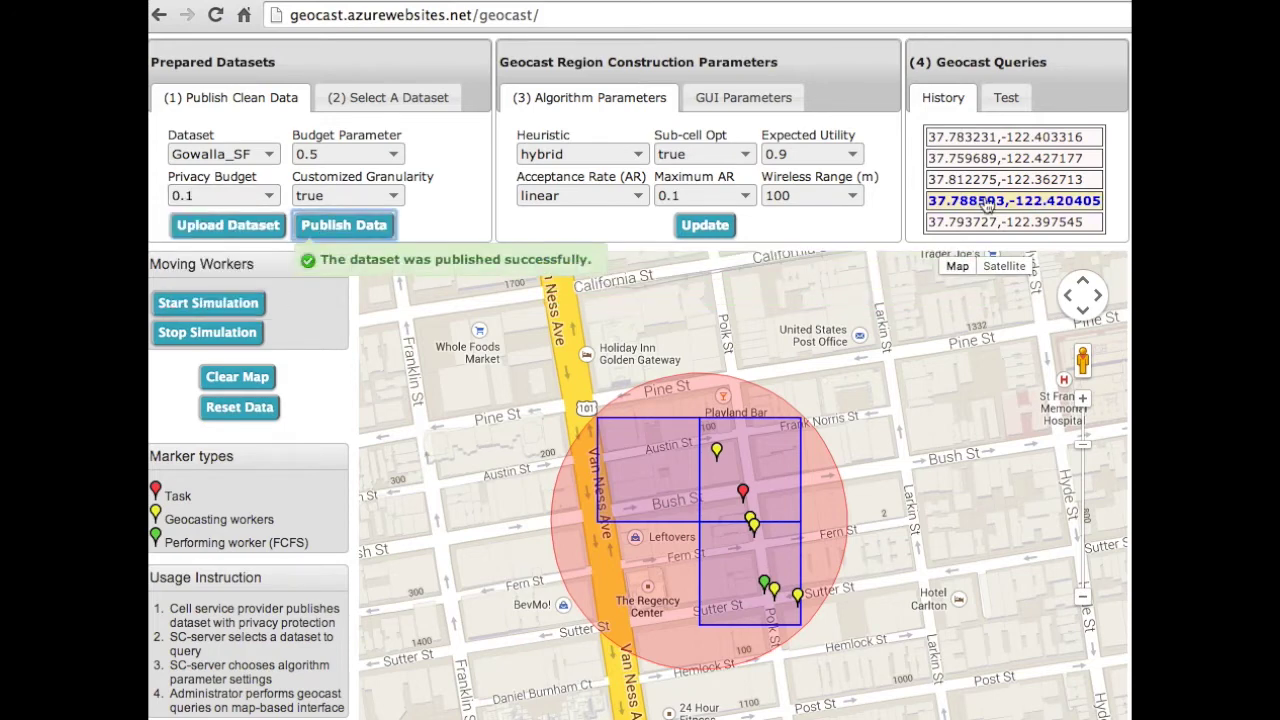
left_click(987, 203)
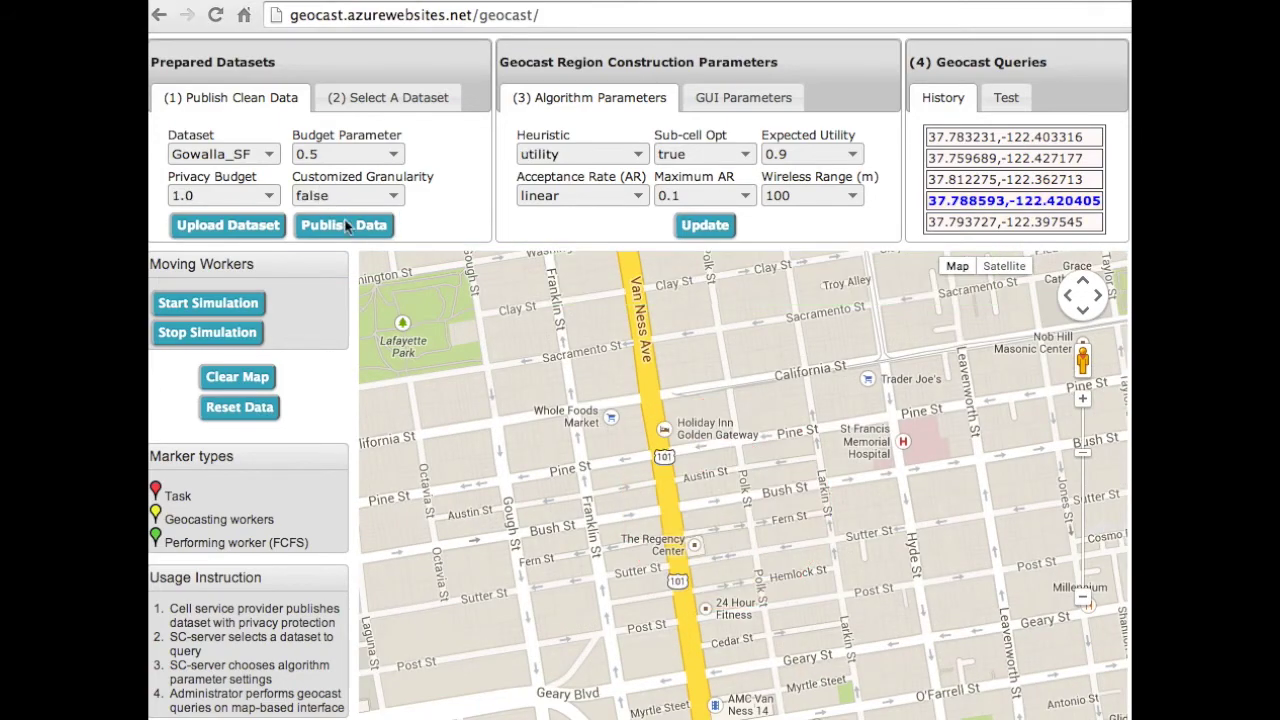
Republish with the utility heuristic and rerun, then republish with customized granularity true.
left_click(335, 230)
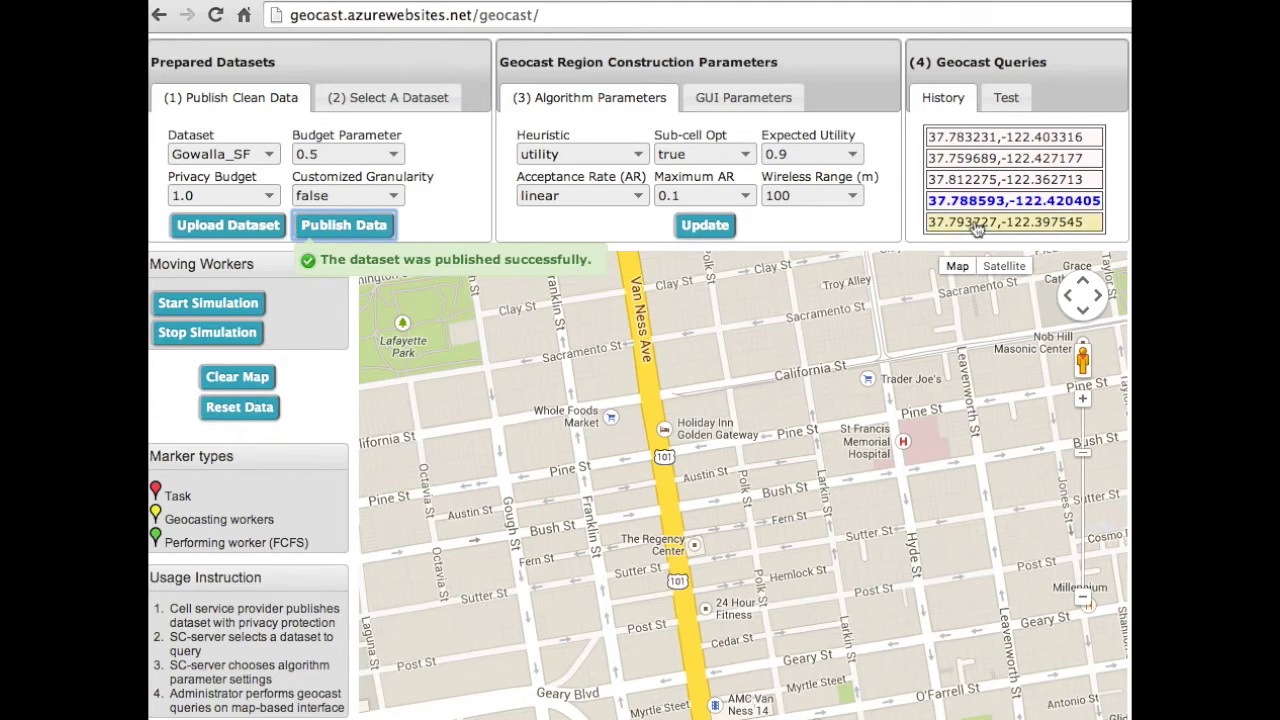
left_click(1013, 203)
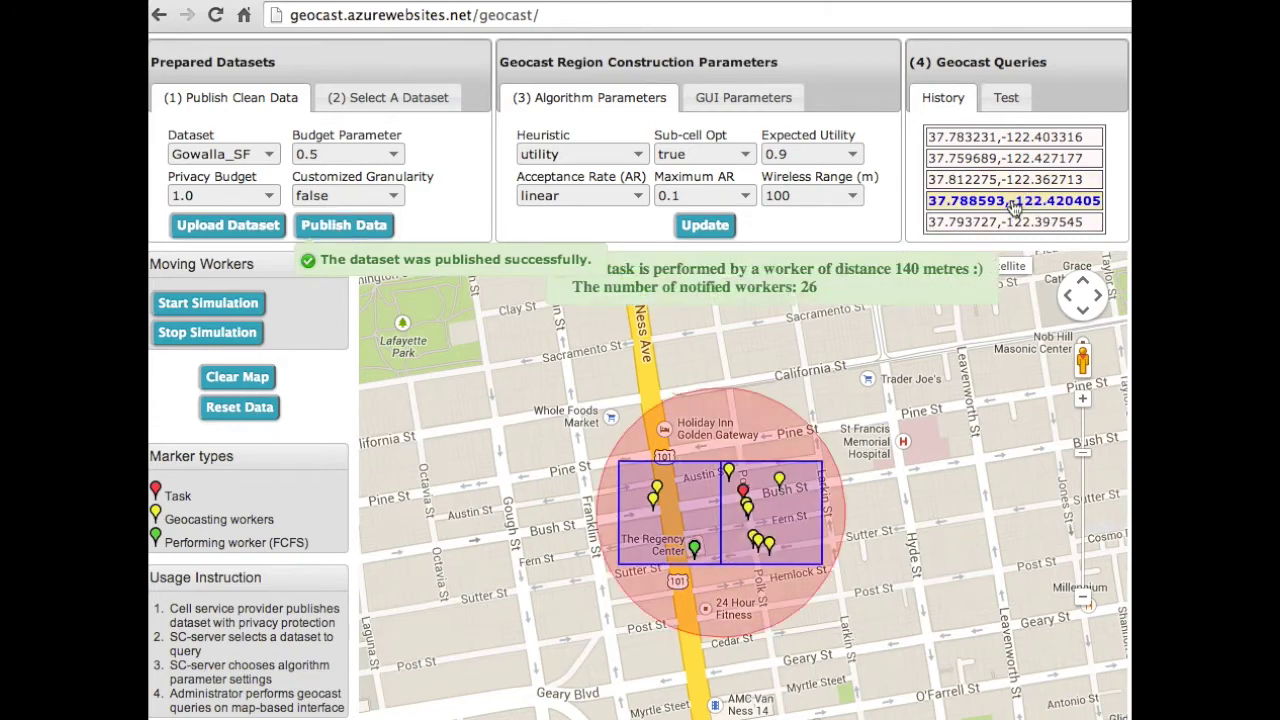
left_click(360, 196)
left_click(357, 219)
left_click(342, 226)
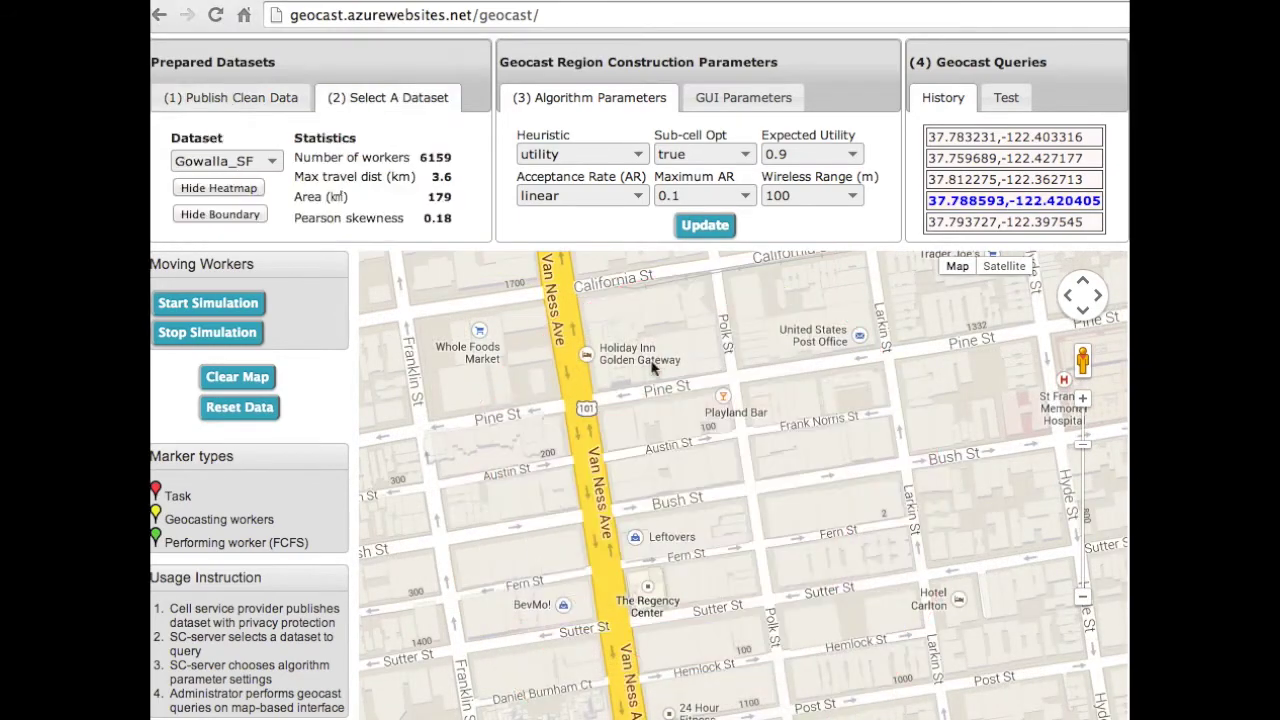
Rerun the saved 37.788593,-122.420405 query six times, clearing the map between runs.
left_click(1018, 202)
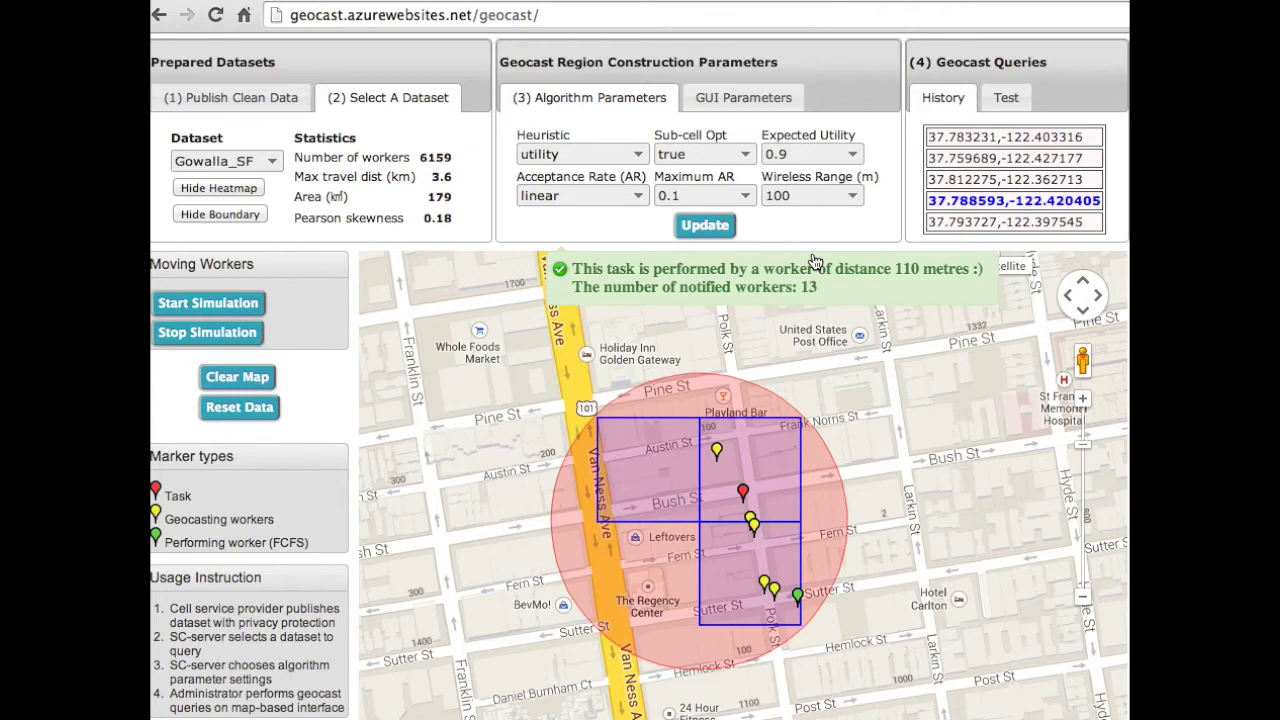
left_click(274, 385)
left_click(934, 210)
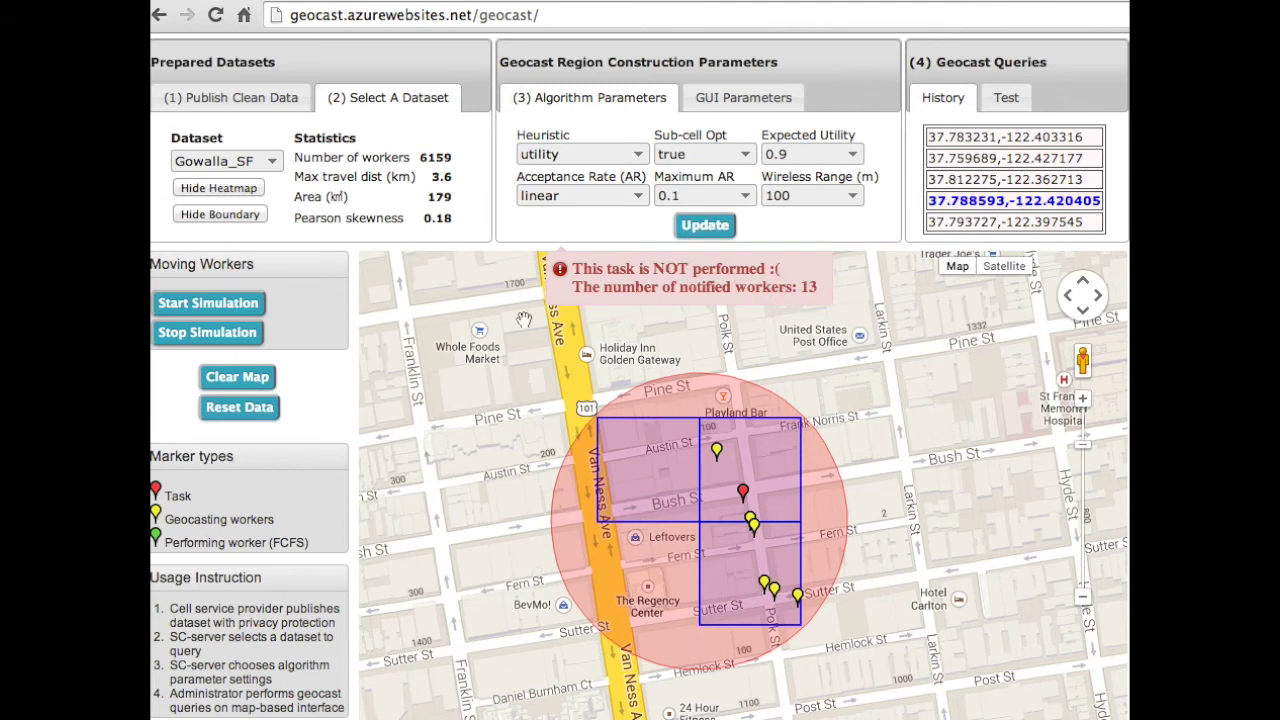
left_click(270, 384)
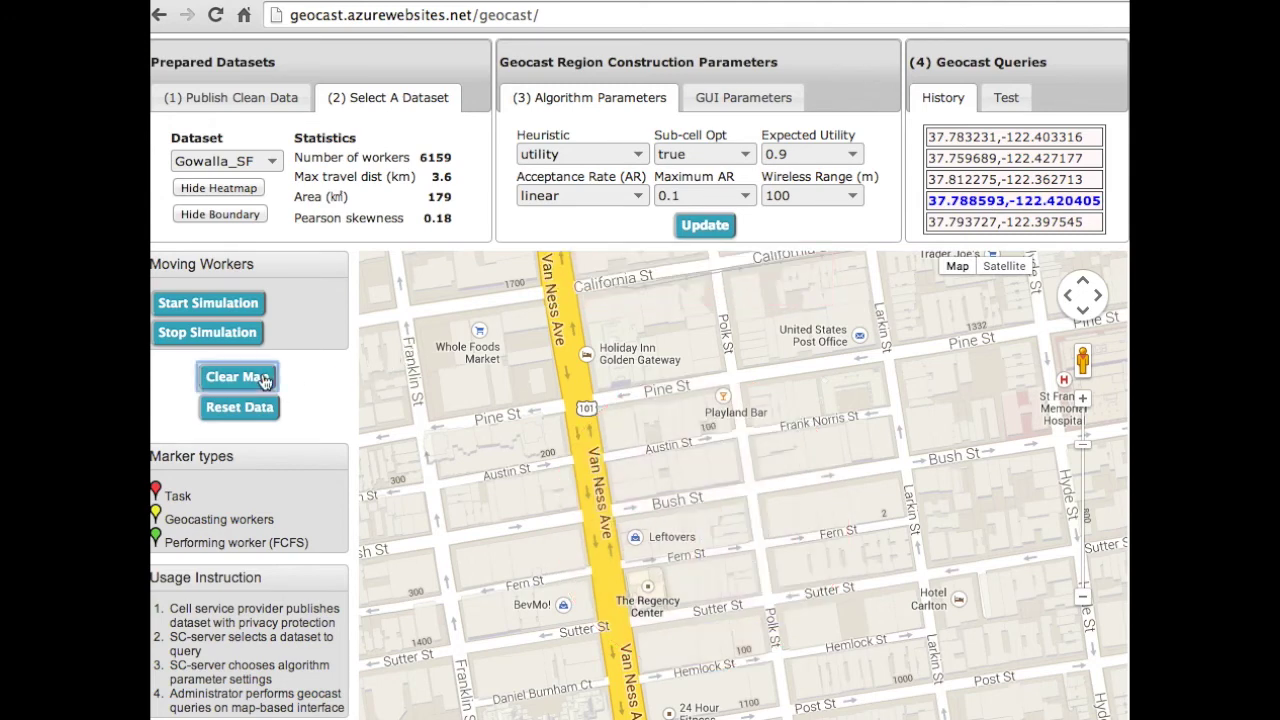
left_click(997, 210)
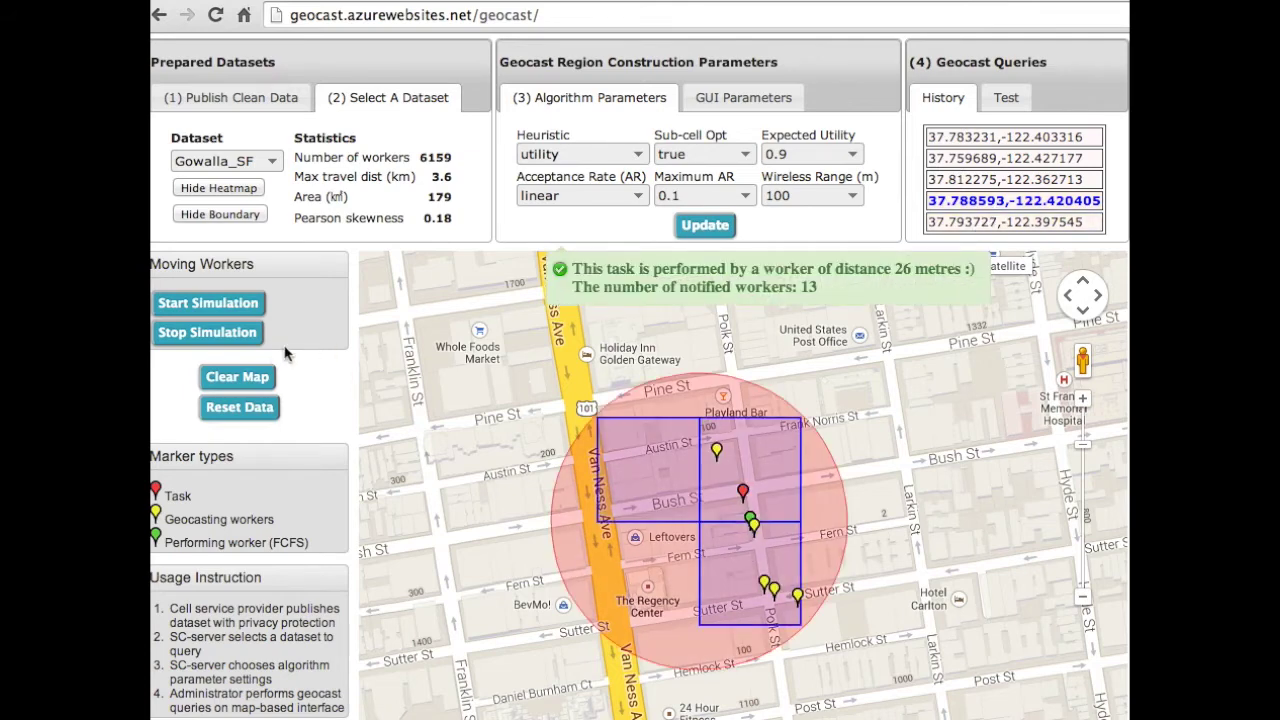
left_click(259, 383)
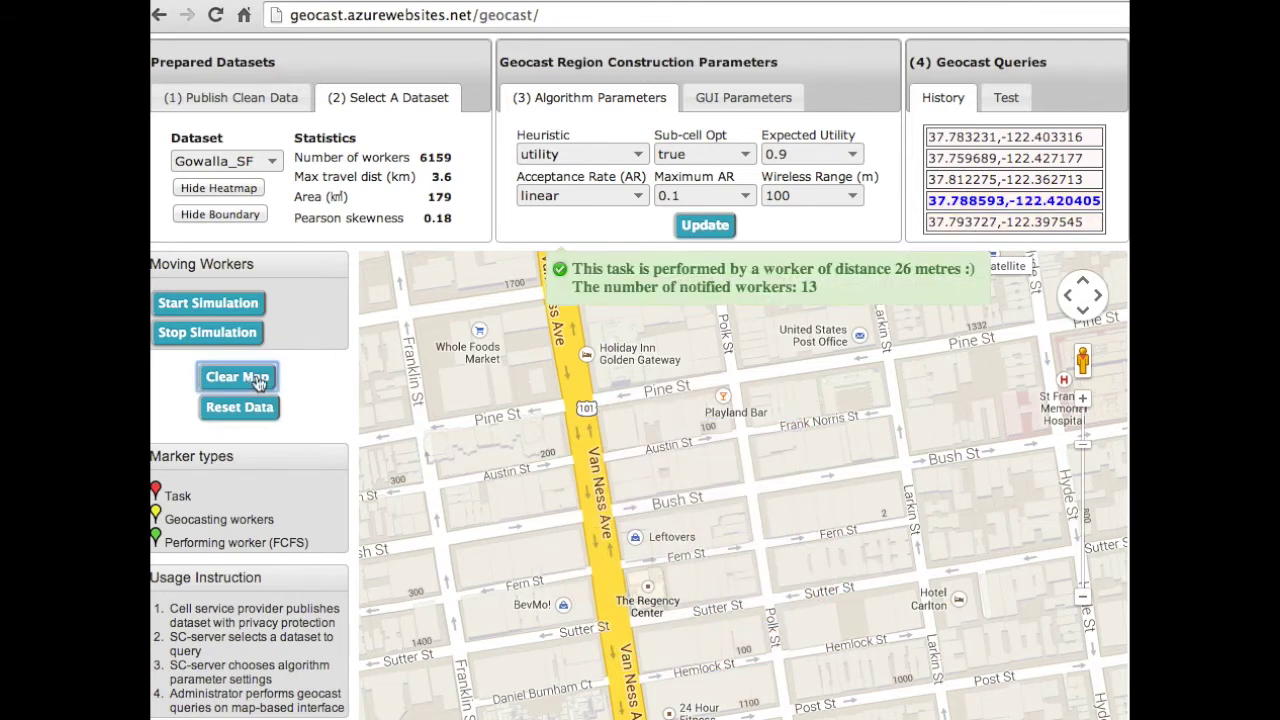
left_click(970, 205)
left_click(224, 380)
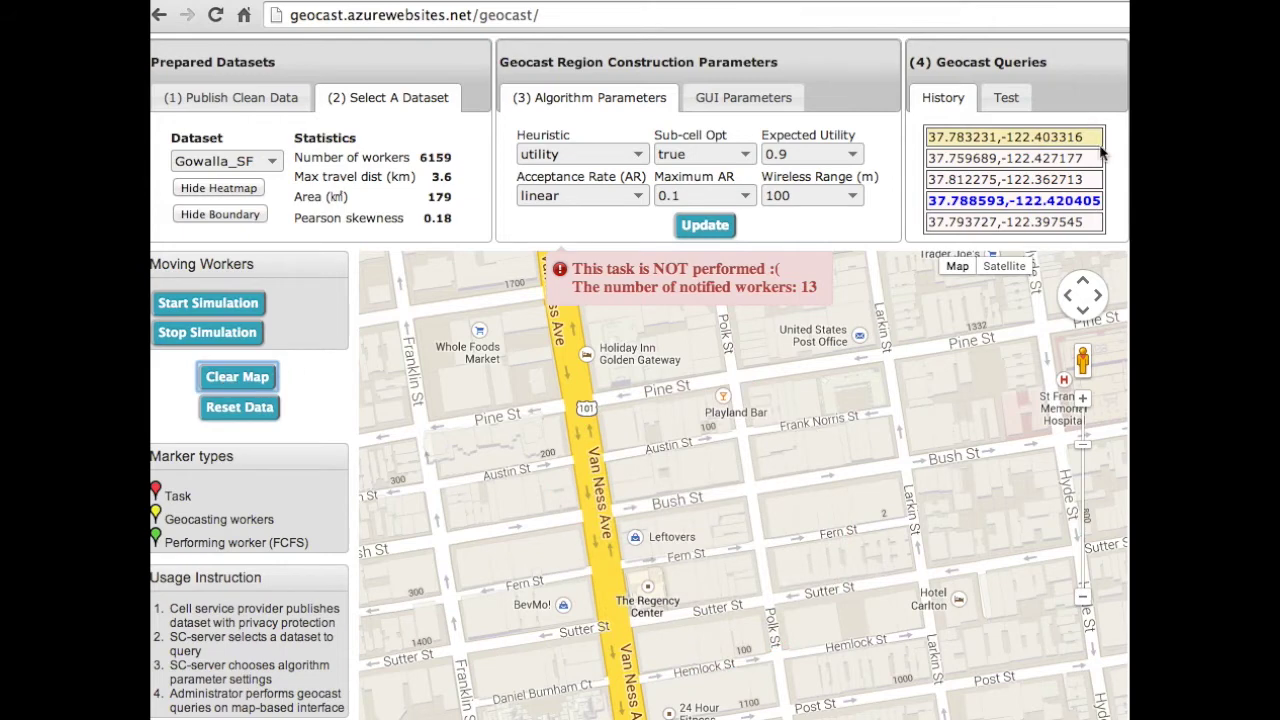
left_click(993, 202)
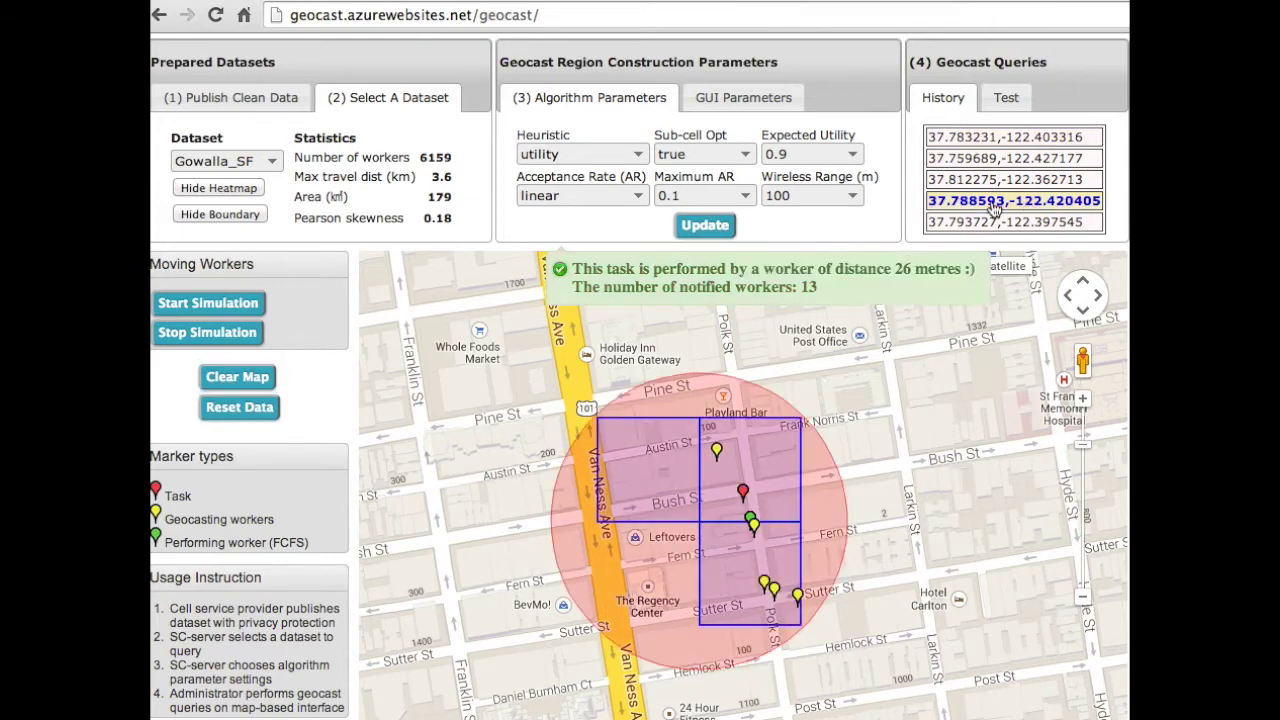
left_click(238, 380)
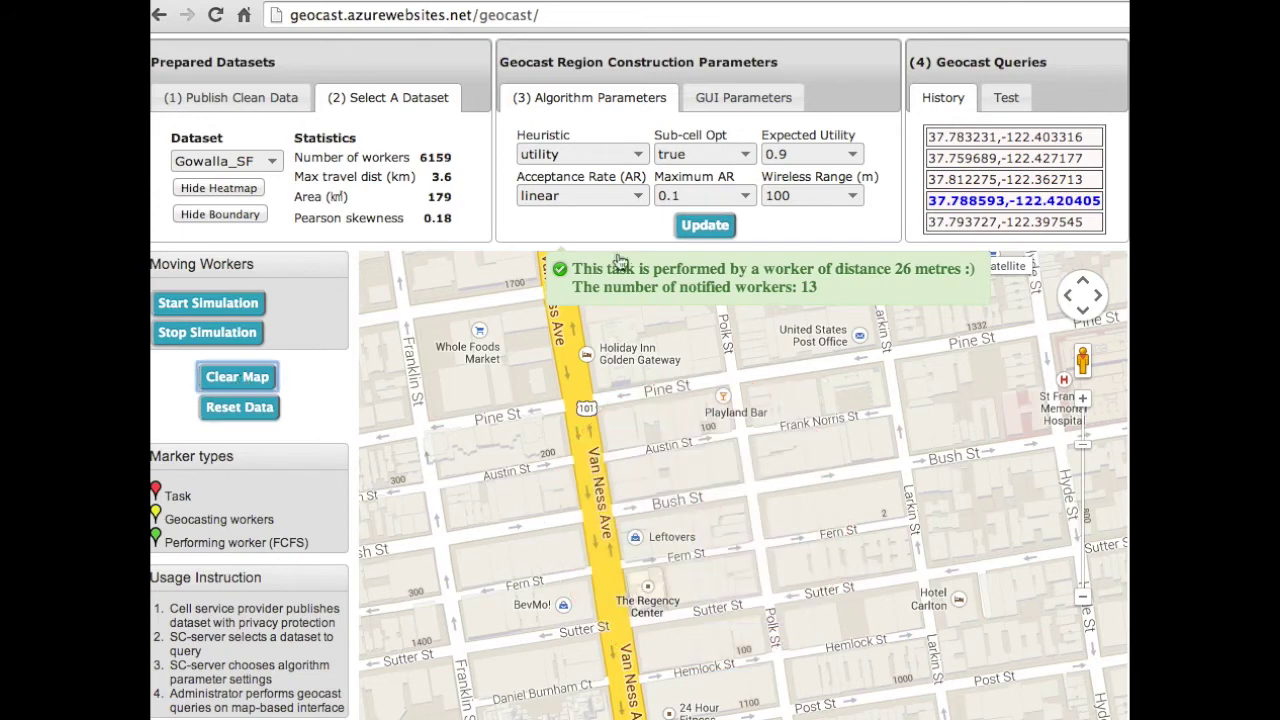
left_click(1005, 203)
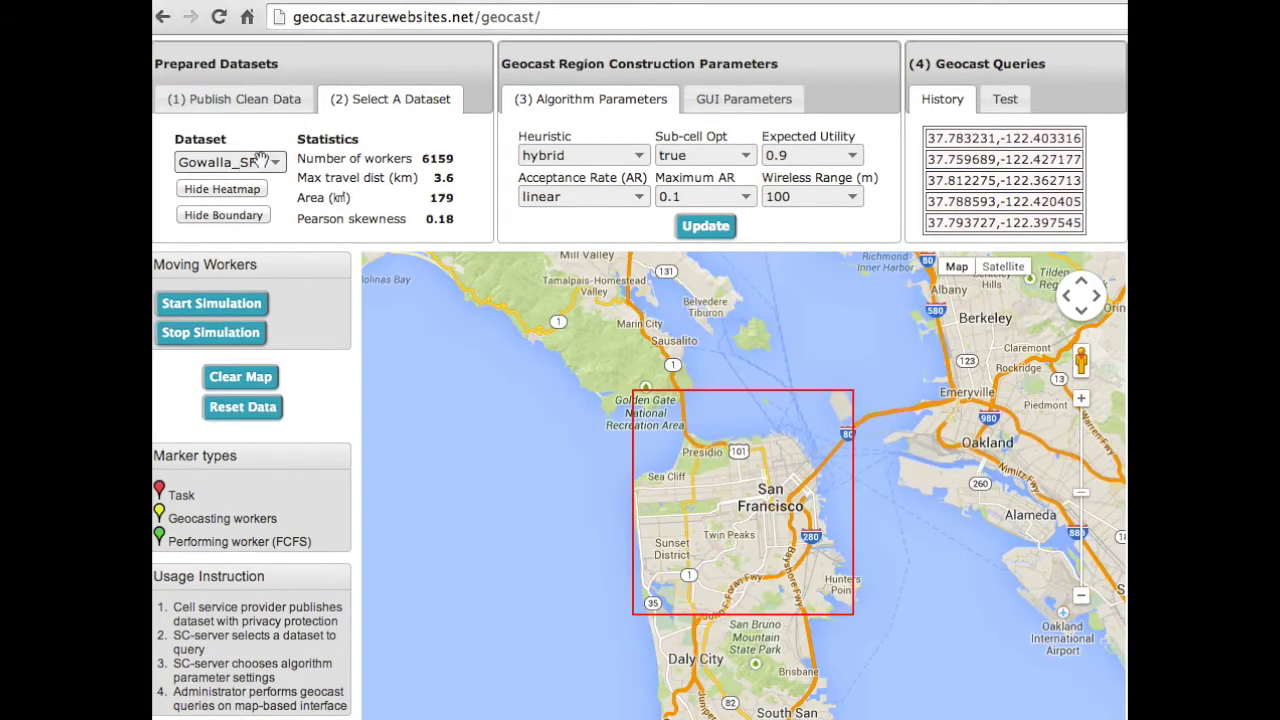
left_click(250, 161)
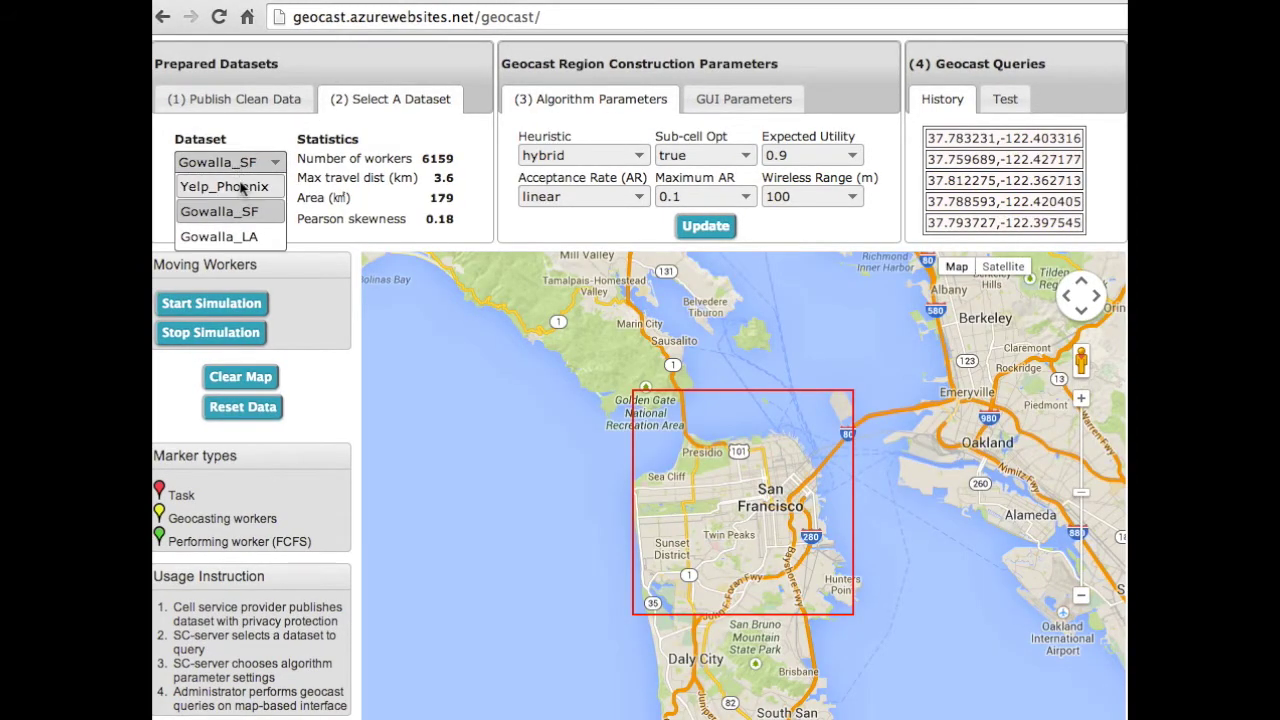
Switch to Yelp_Phoenix and geocast a task in central Phoenix.
left_click(242, 188)
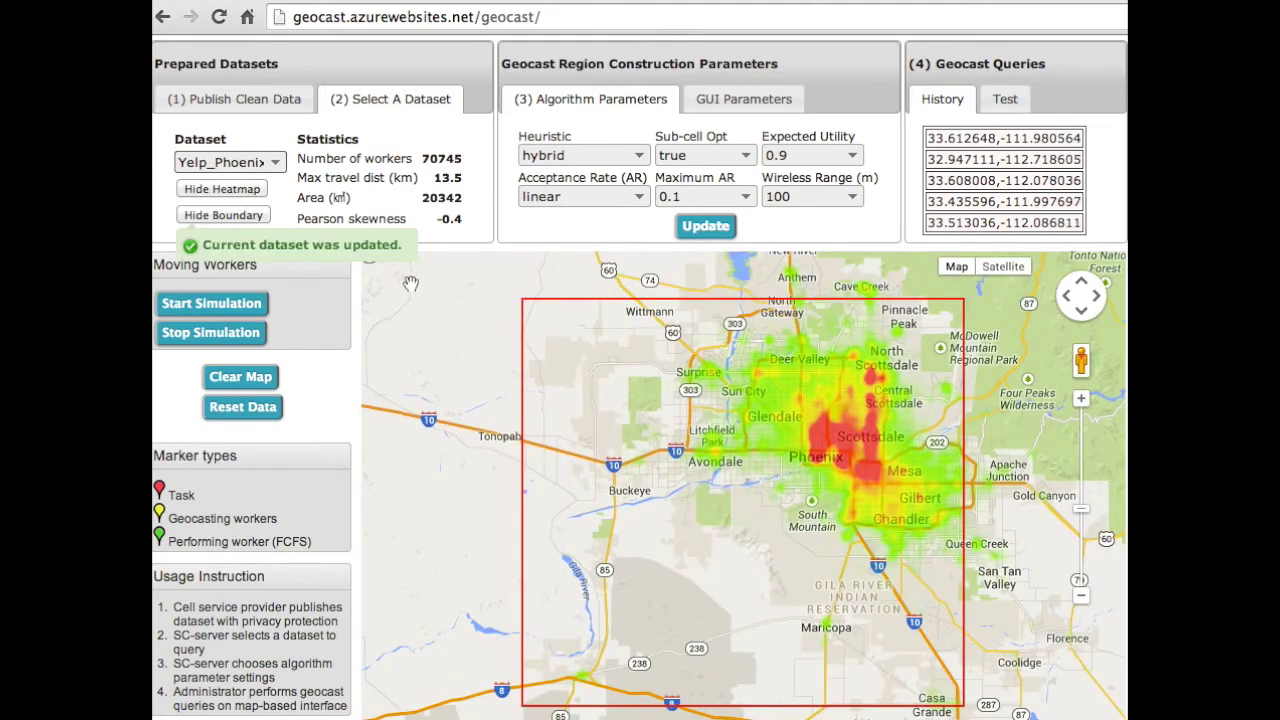
left_click(824, 436)
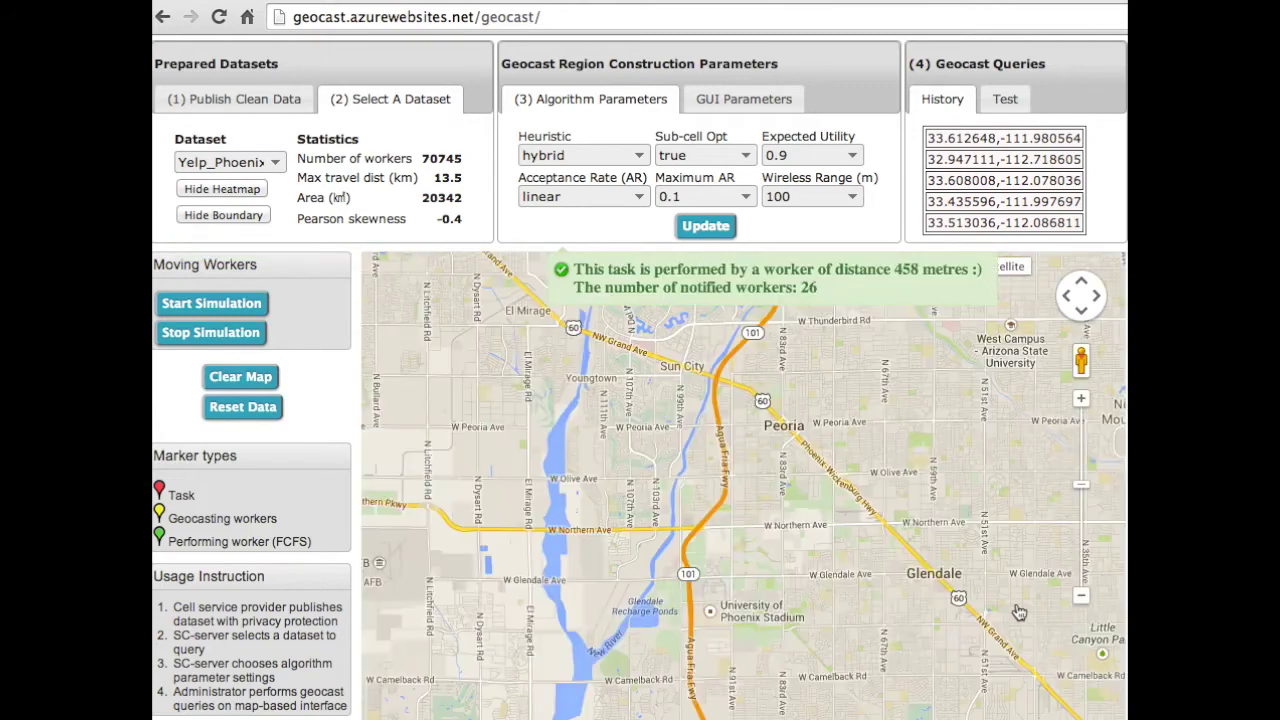
left_click_drag(975, 640, 895, 578)
Inspect the Peoria and eastern worker clusters and zoom out to the wider Phoenix area.
left_click(655, 487)
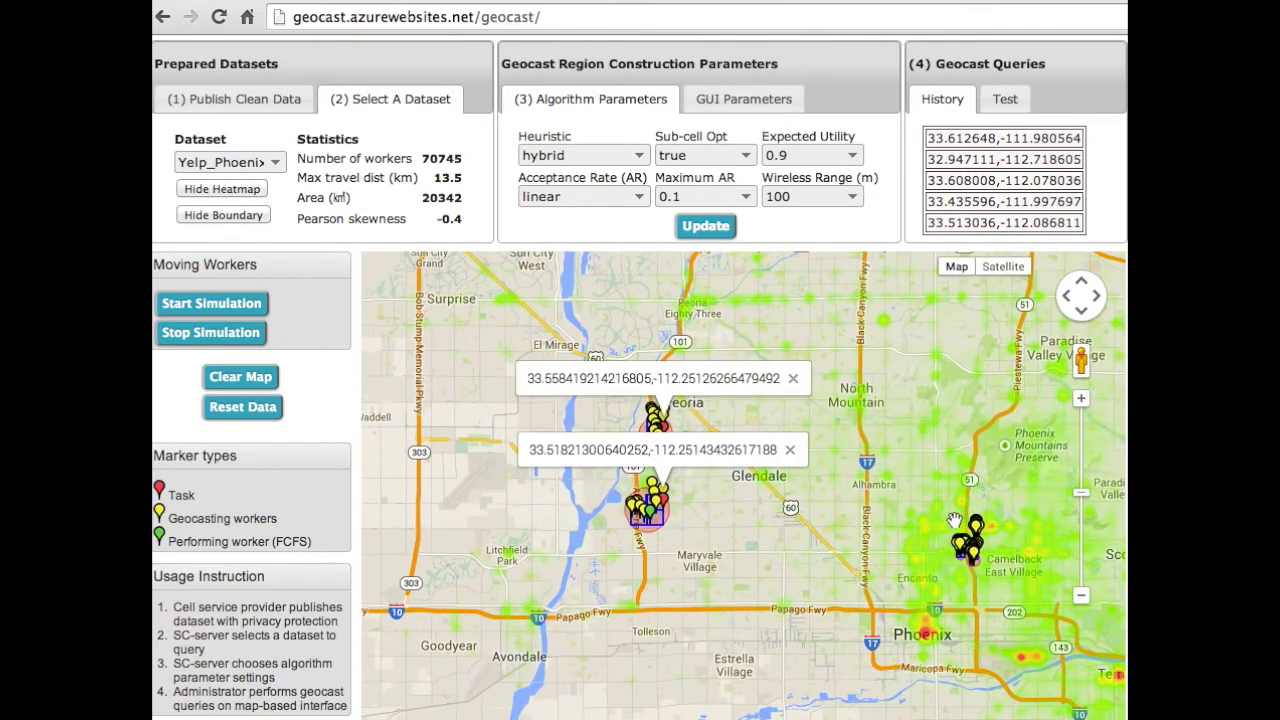
left_click(950, 527)
left_click(905, 558)
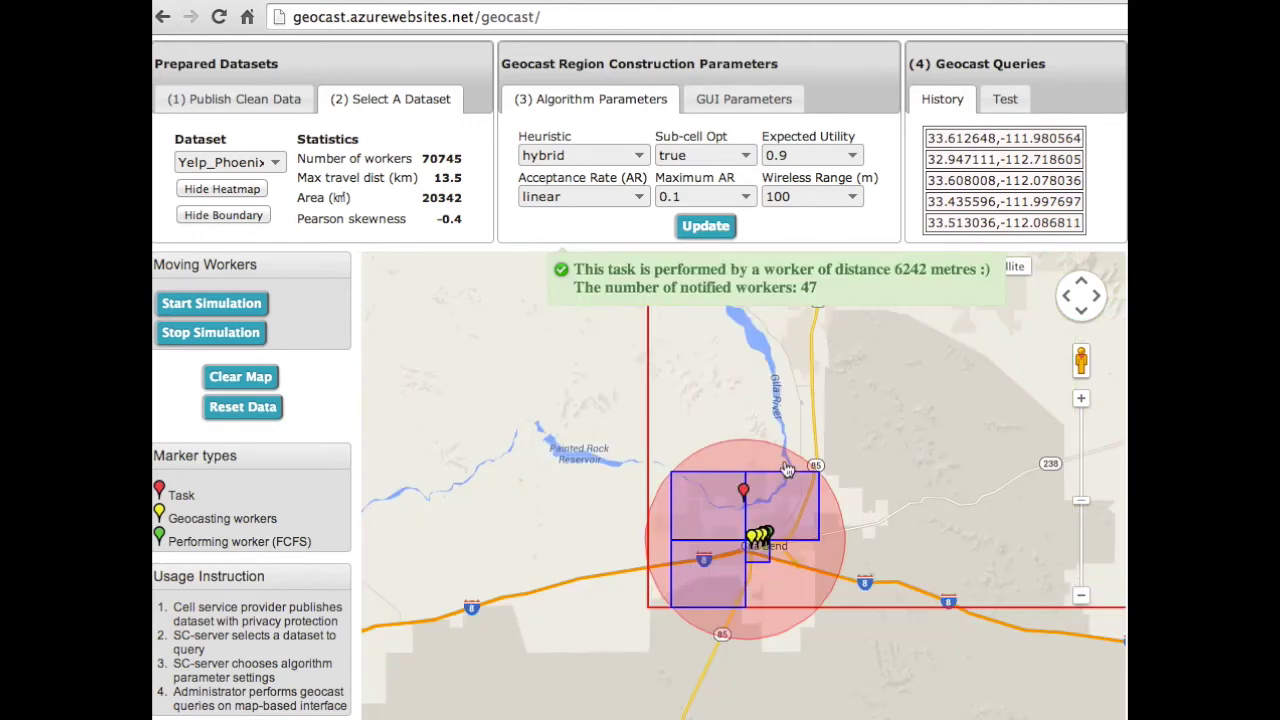
left_click(1080, 598)
left_click(1080, 598)
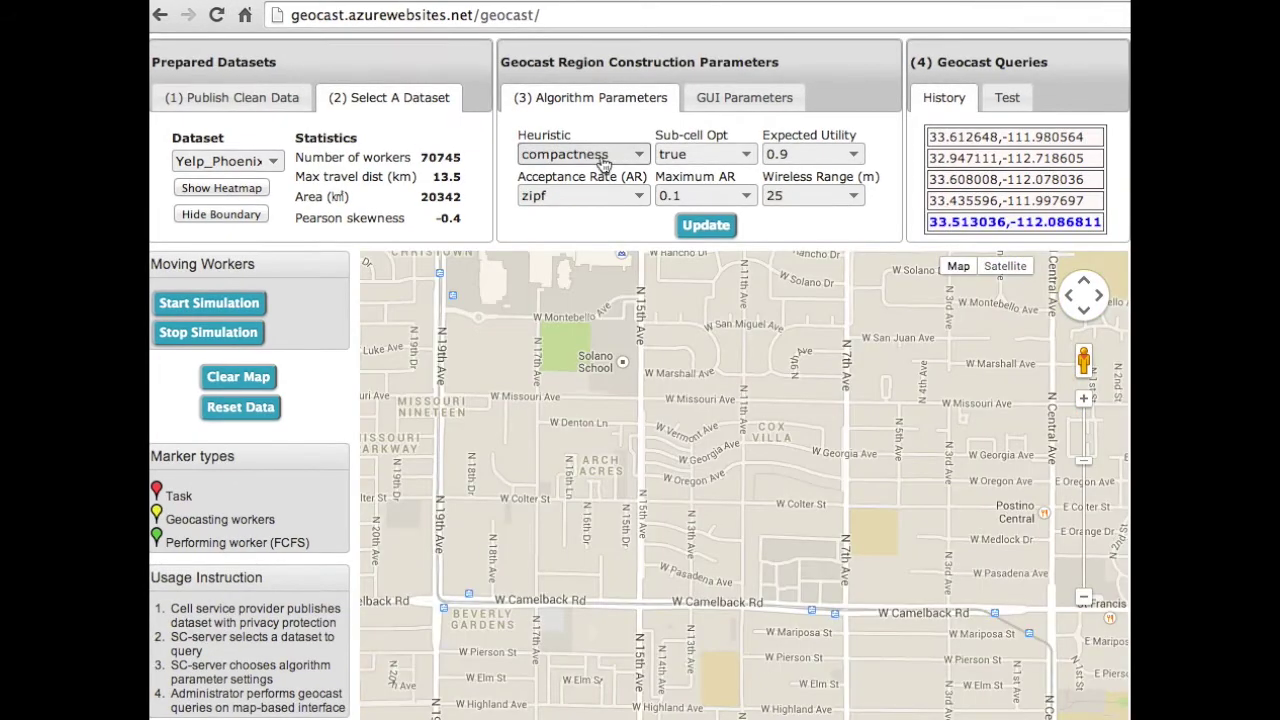
left_click(583, 154)
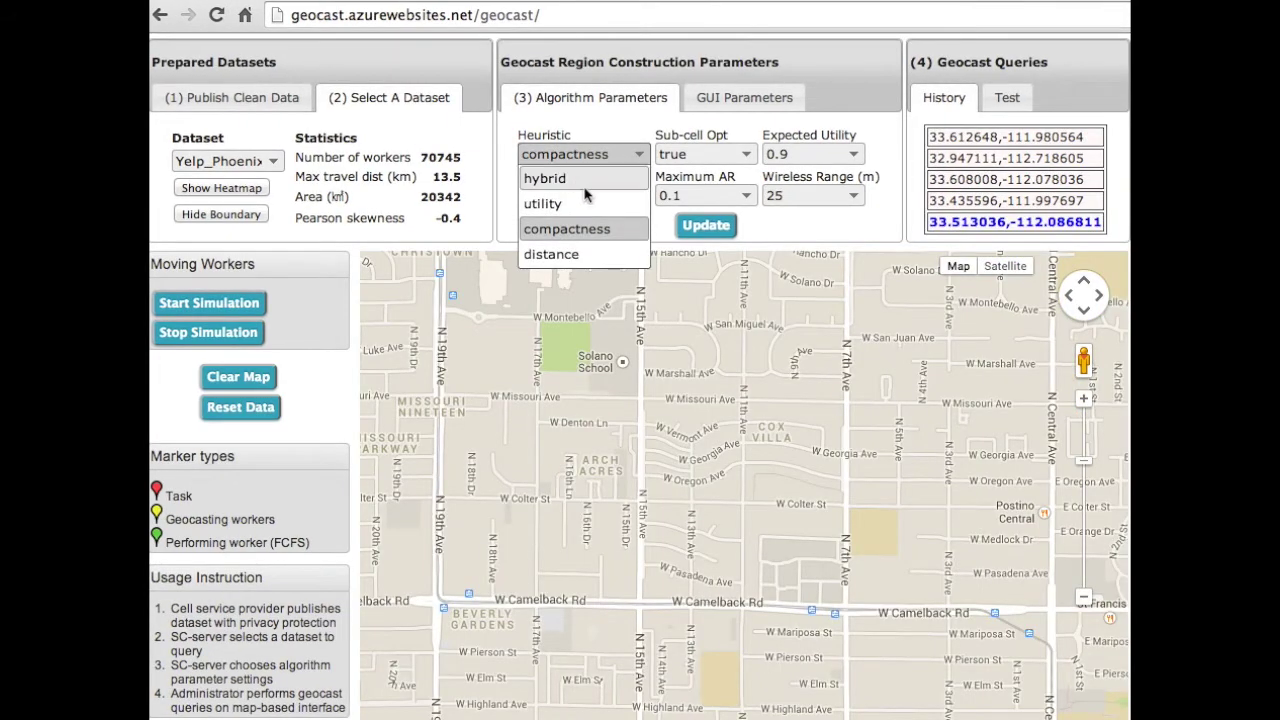
Apply the compactness heuristic, then update the parameters again with the utility heuristic.
left_click(573, 232)
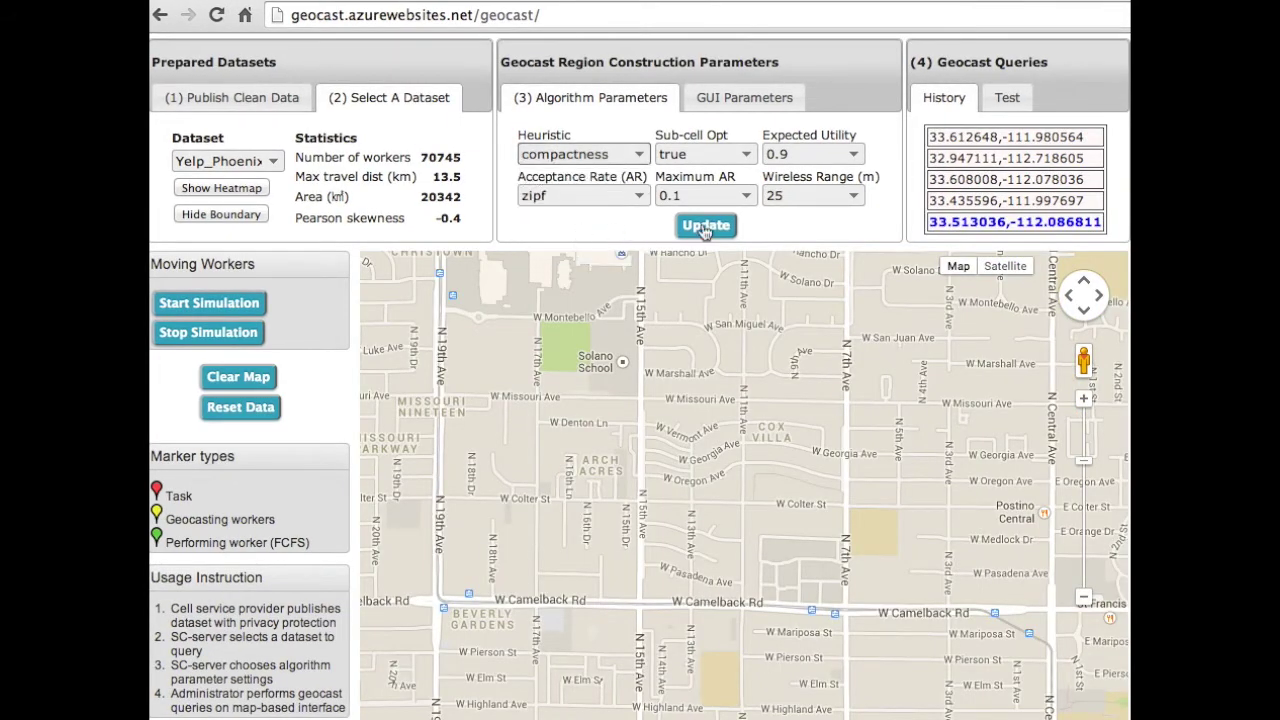
left_click(704, 226)
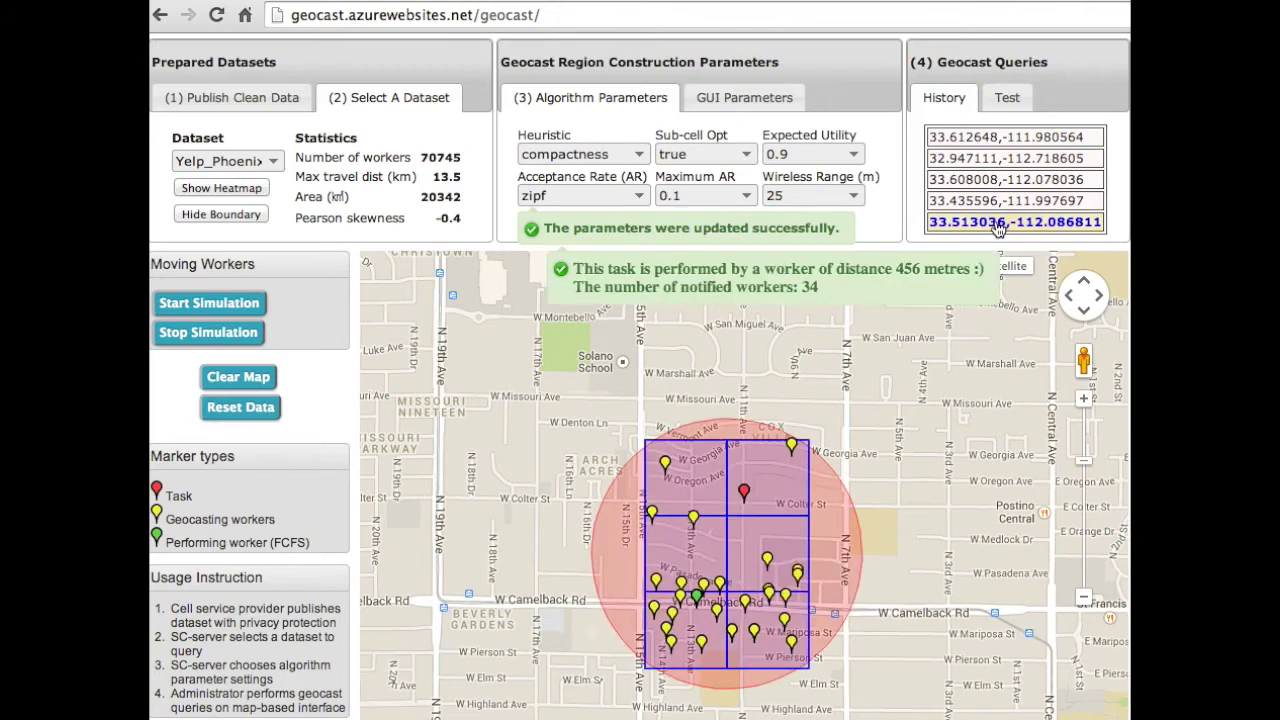
left_click(598, 156)
left_click(573, 204)
left_click(706, 225)
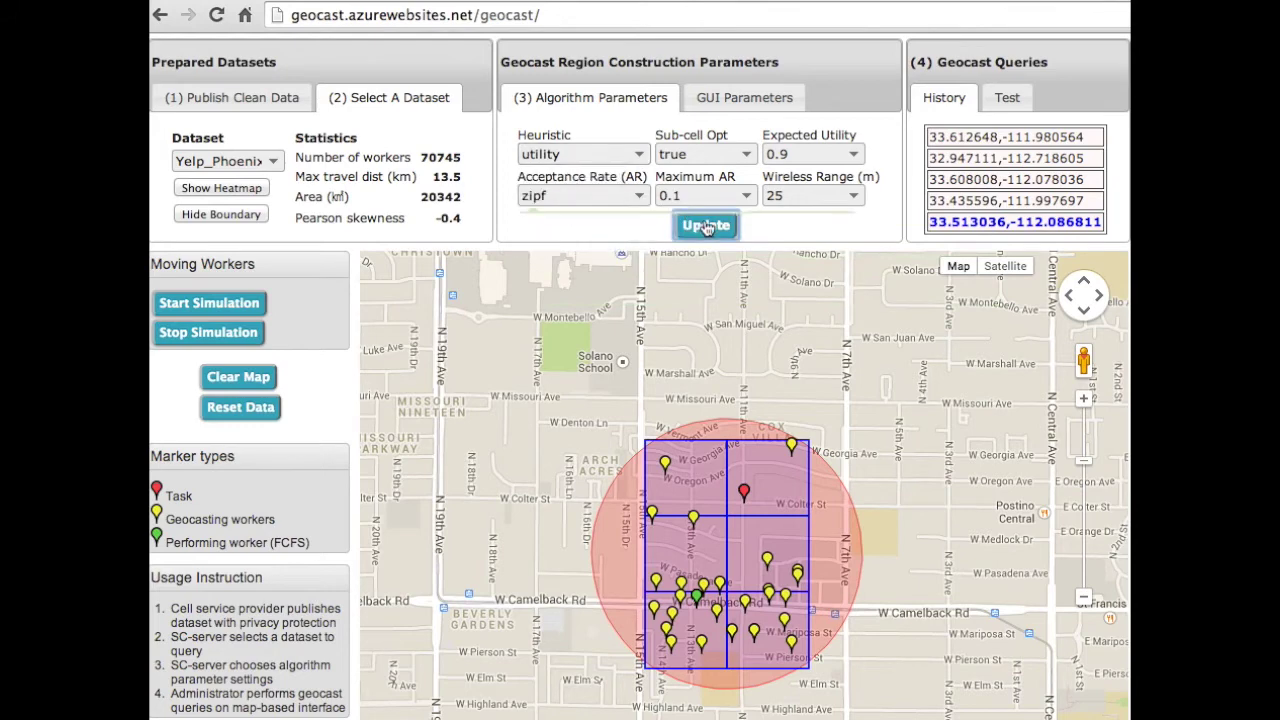
Clear the map, rerun the latest saved Phoenix query, and clear its result.
left_click(244, 376)
left_click(992, 222)
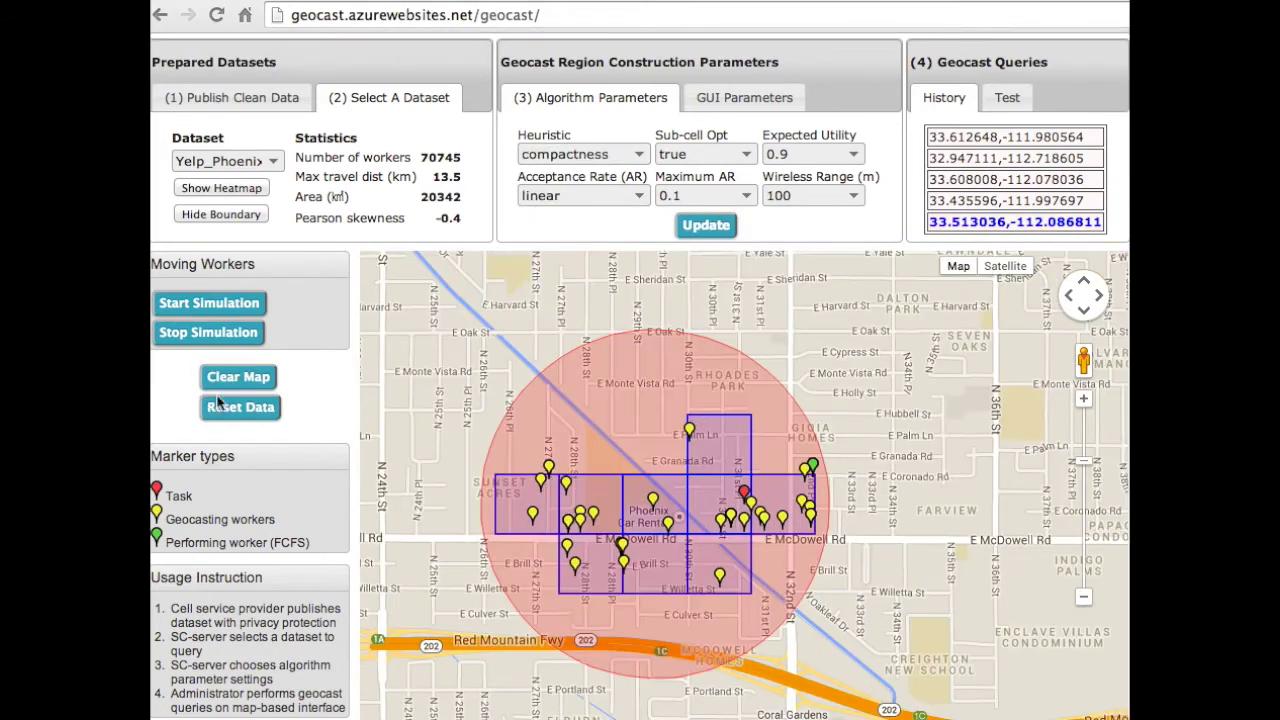
left_click(252, 376)
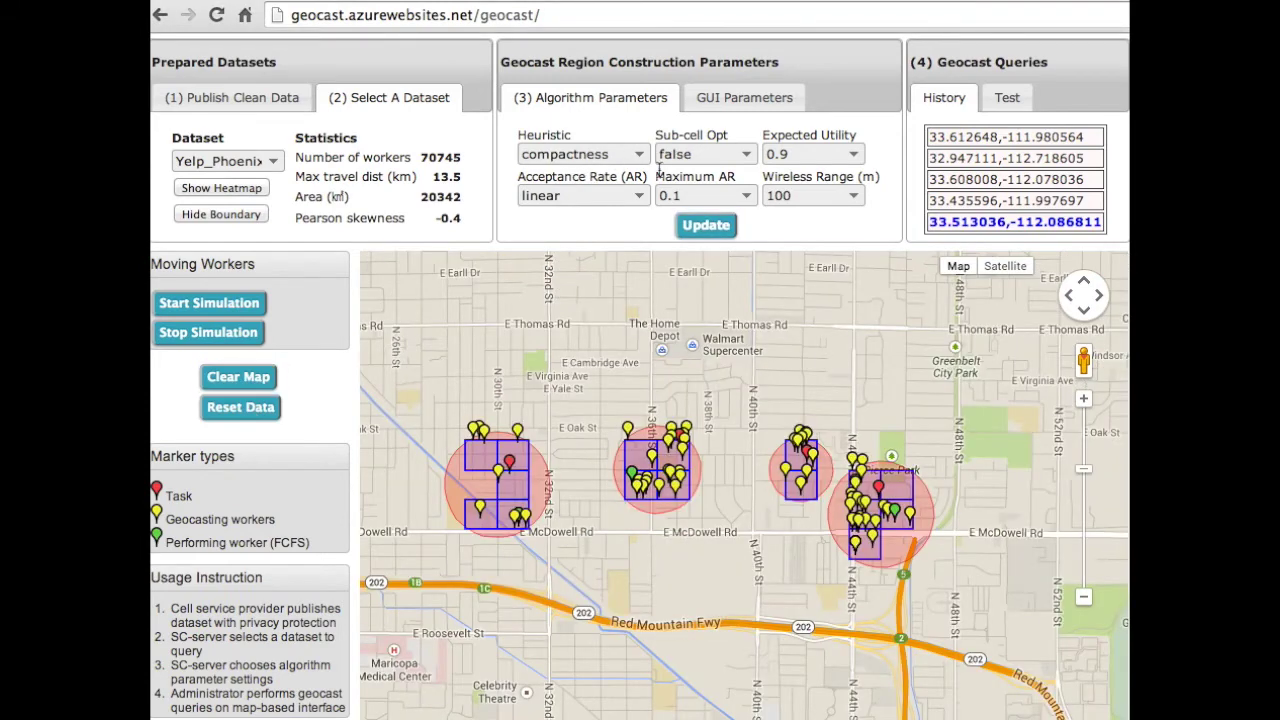
Turn sub-cell optimisation on and expected utility to 0.5, applying each, then choose zipf acceptance rate.
left_click(700, 154)
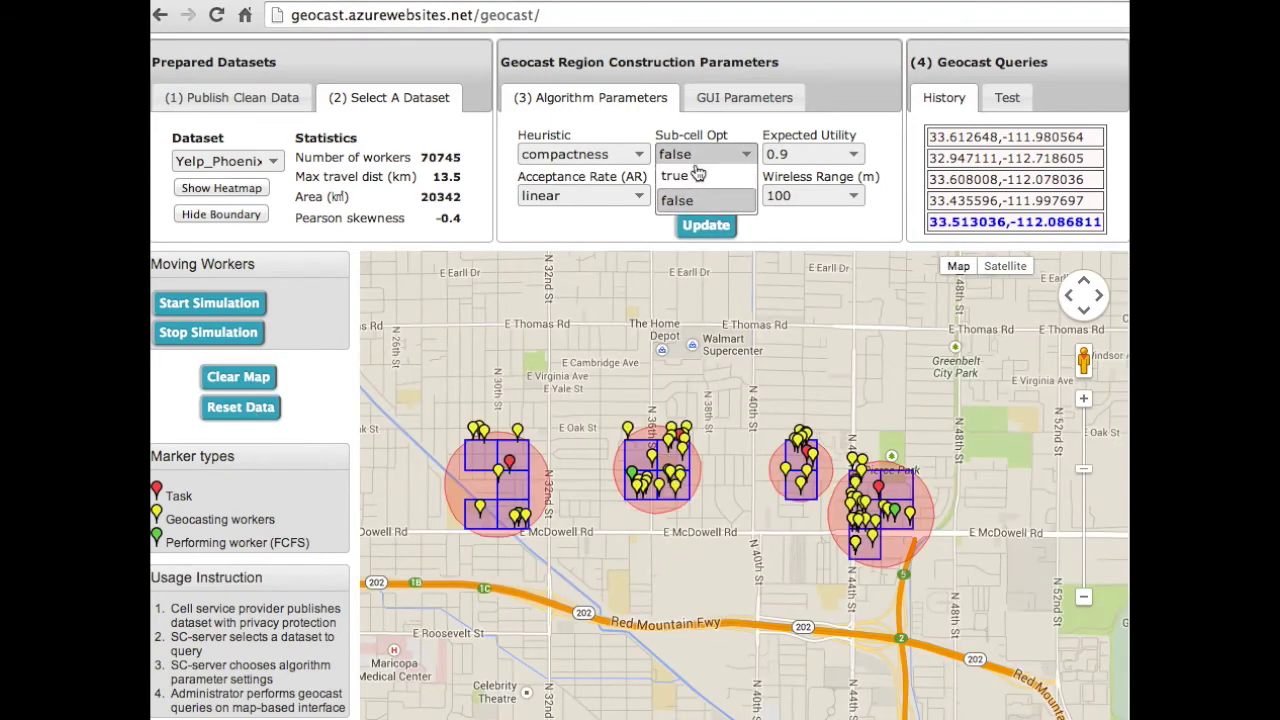
left_click(694, 177)
left_click(705, 225)
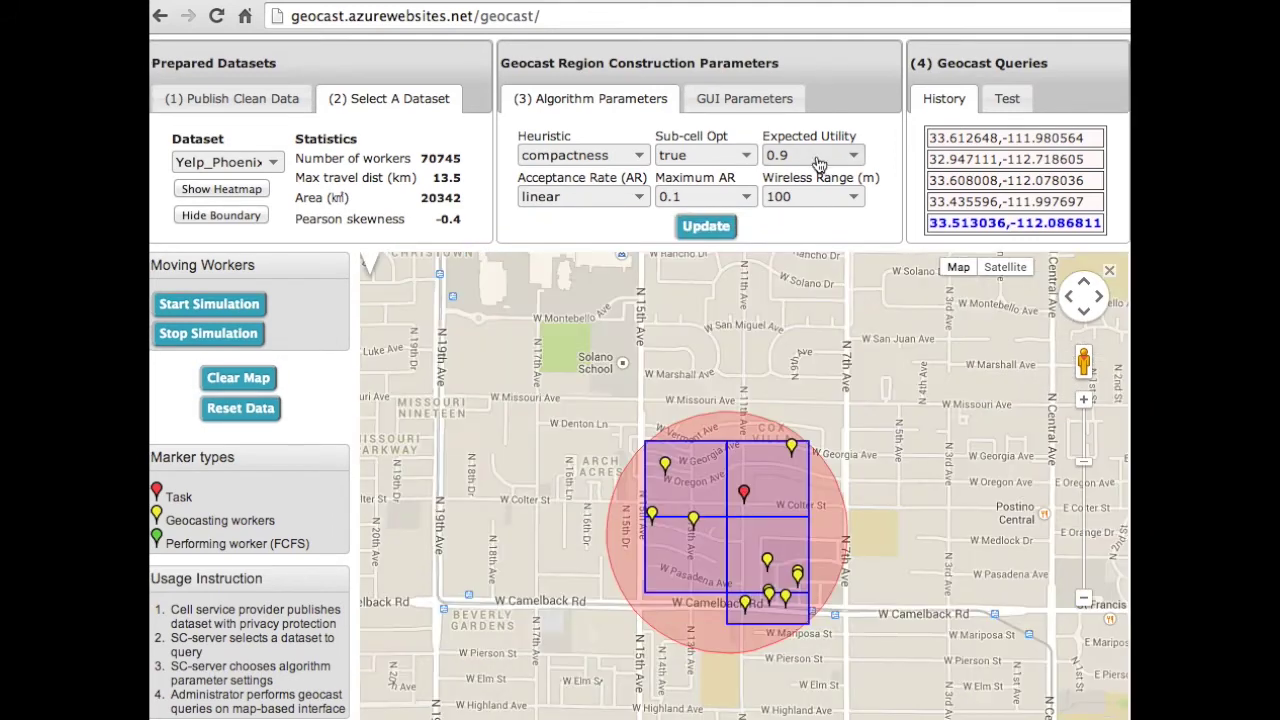
left_click(818, 158)
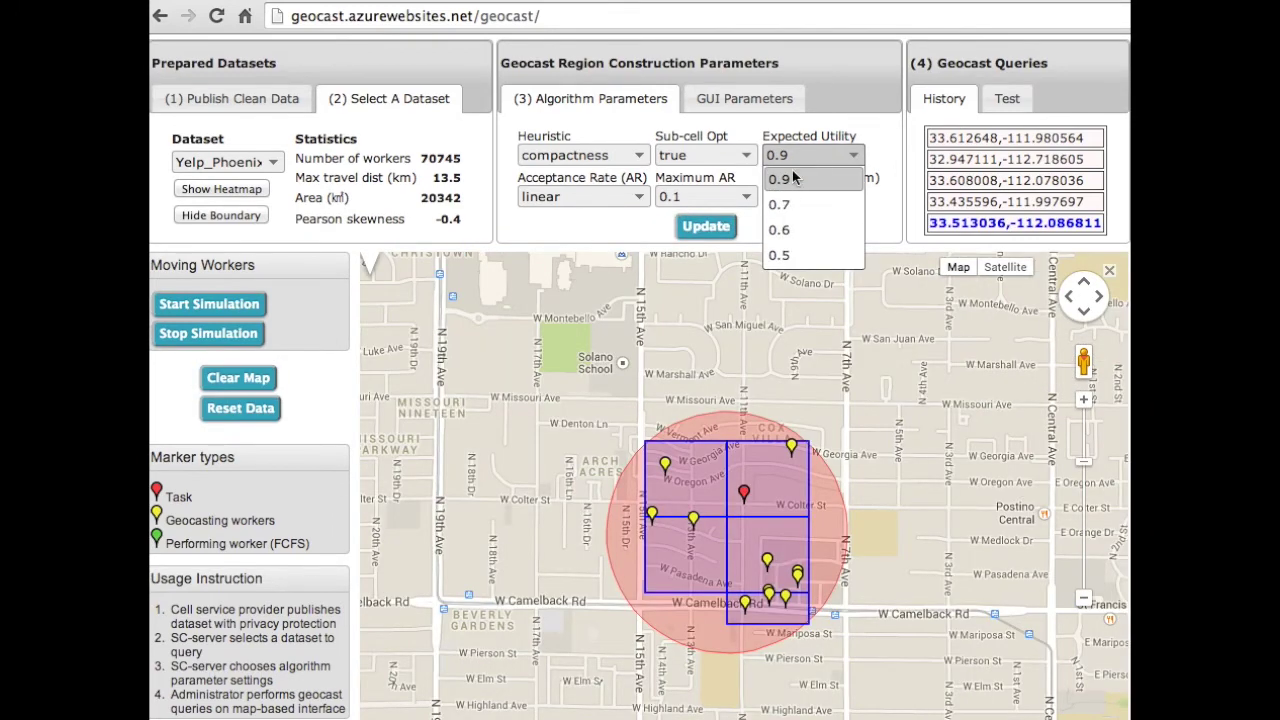
left_click(790, 236)
left_click(705, 226)
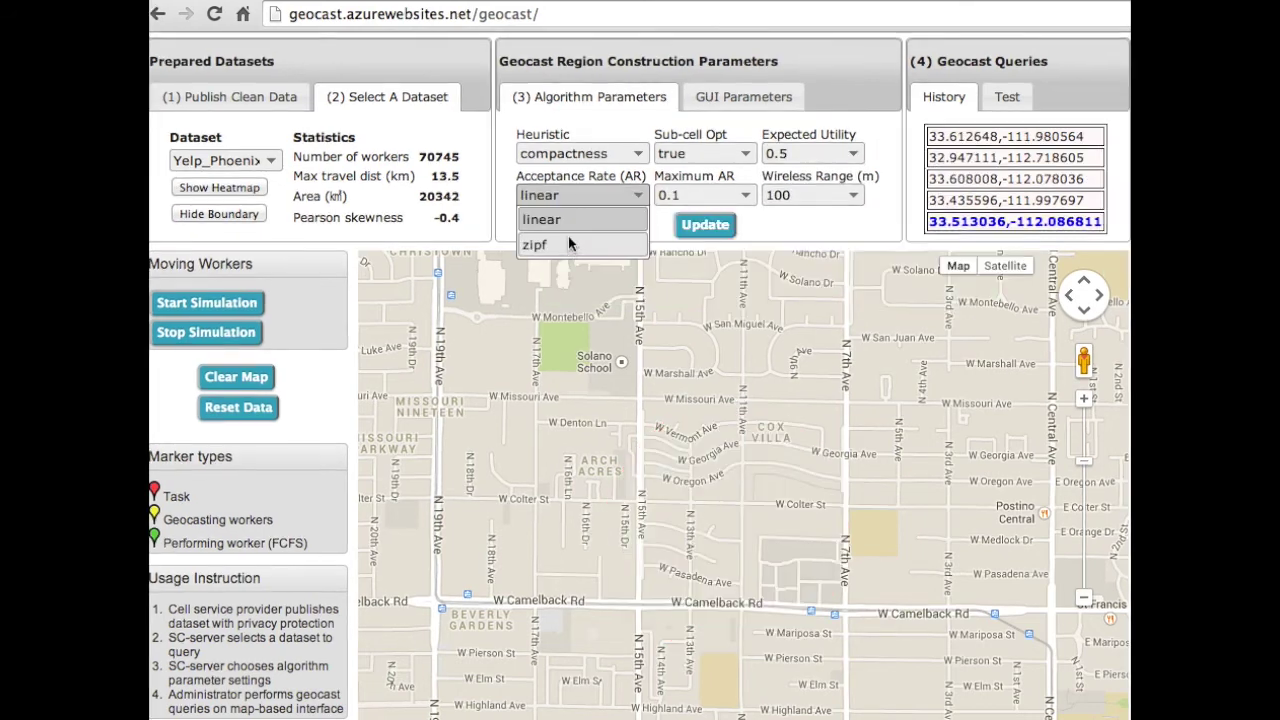
left_click(569, 246)
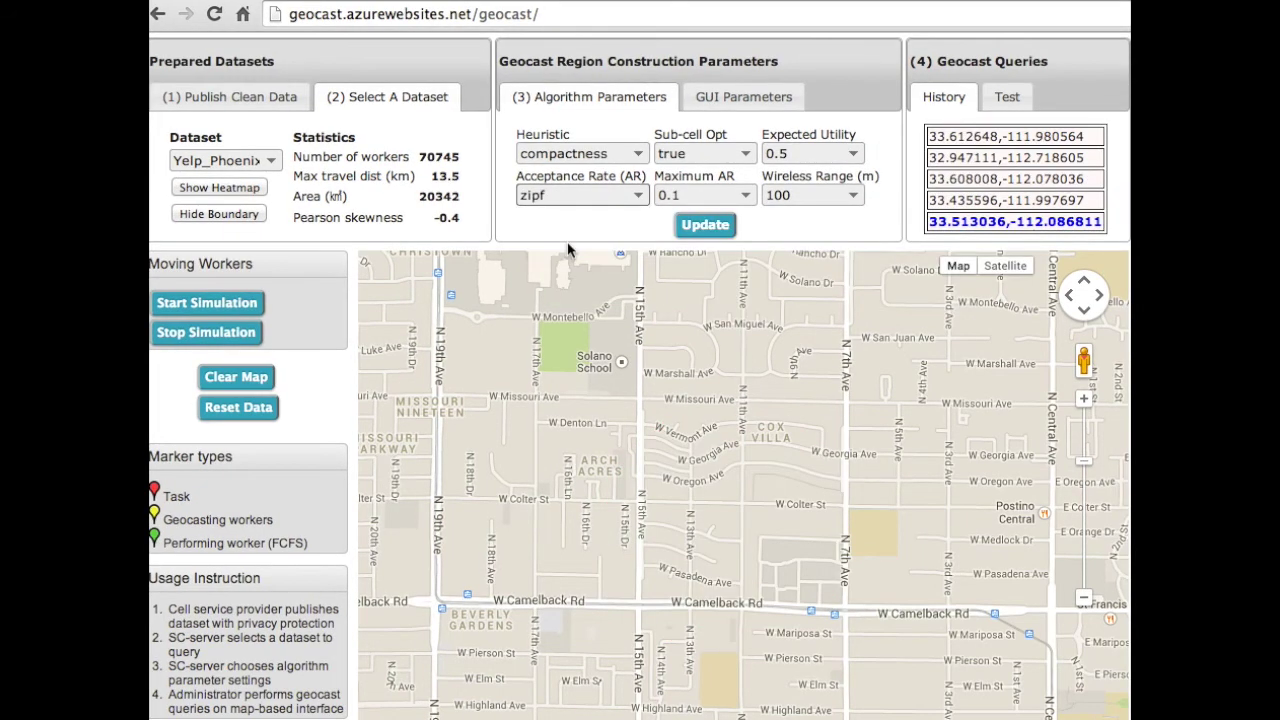
Apply zipf acceptance and rerun the Phoenix query, then set maximum AR 0.7 and rerun.
left_click(706, 222)
left_click(988, 224)
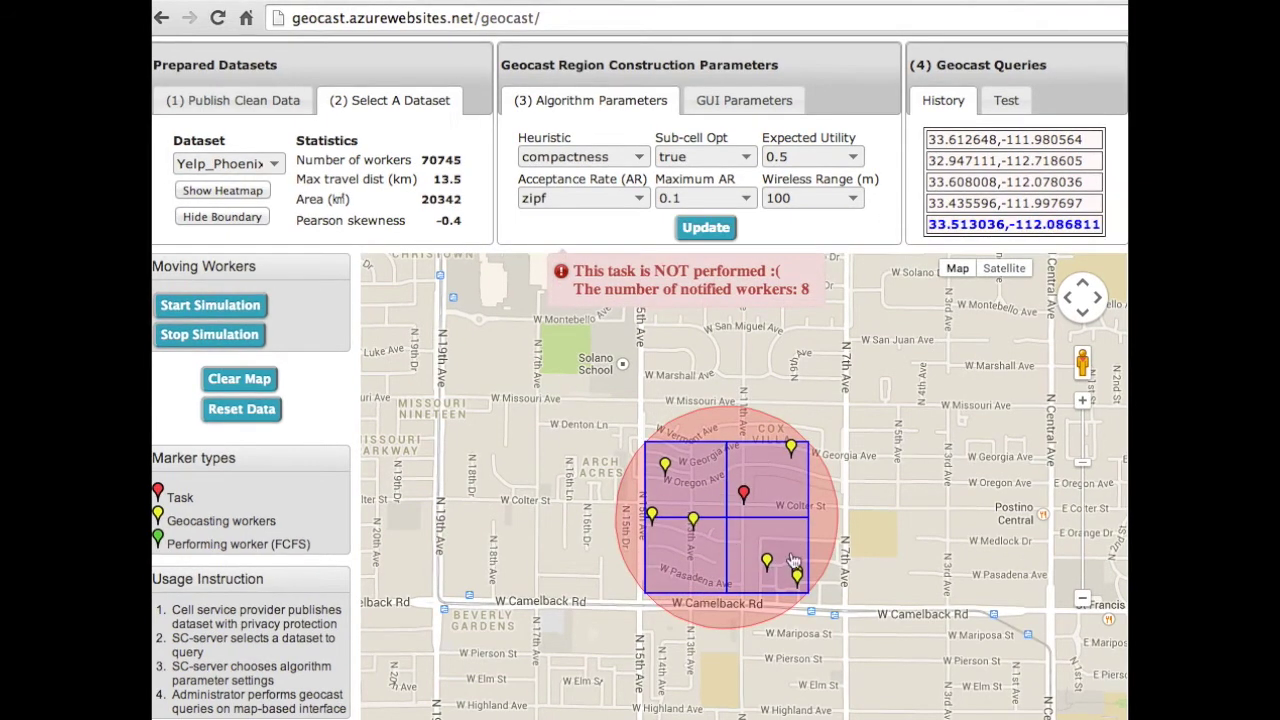
left_click(739, 199)
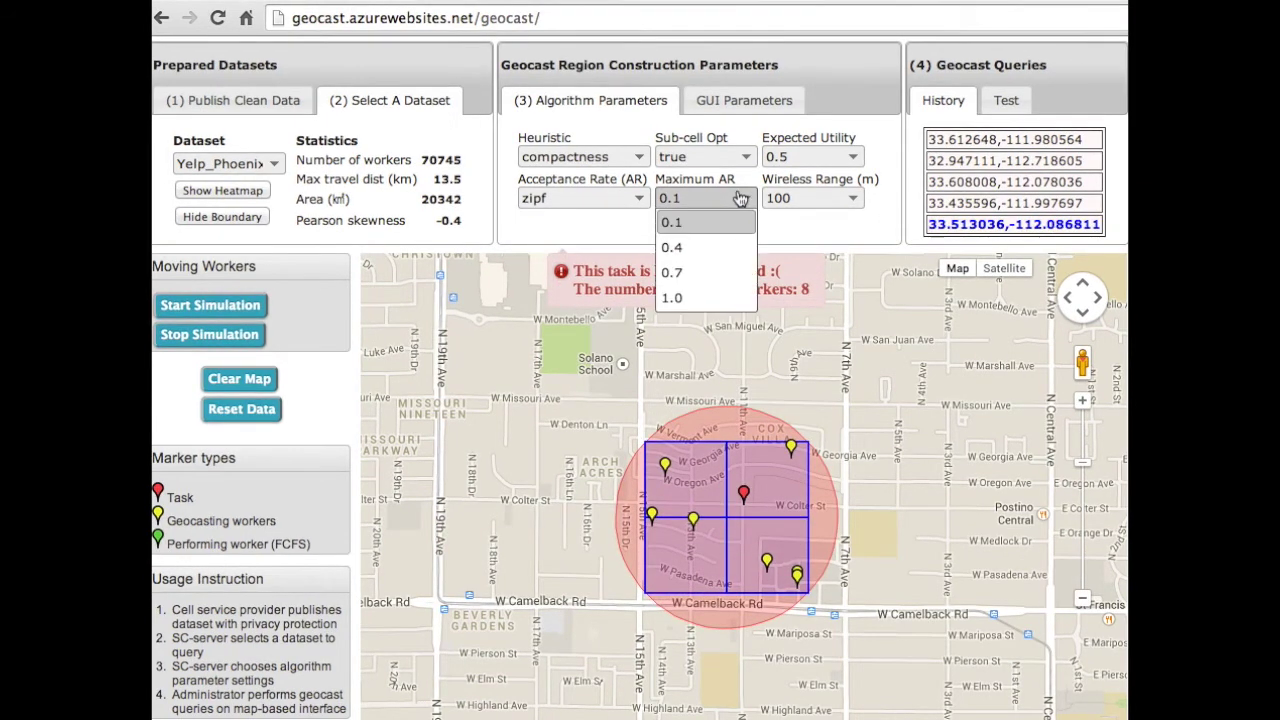
left_click(709, 272)
left_click(706, 228)
left_click(239, 378)
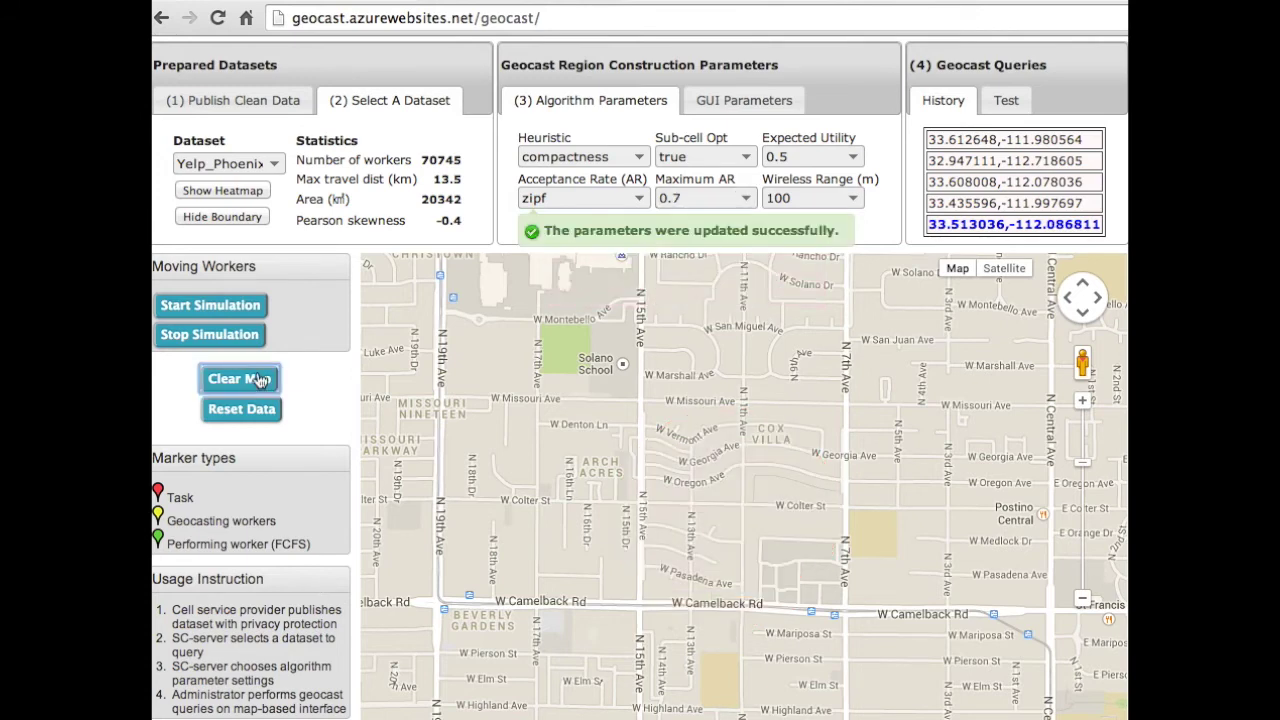
left_click(965, 226)
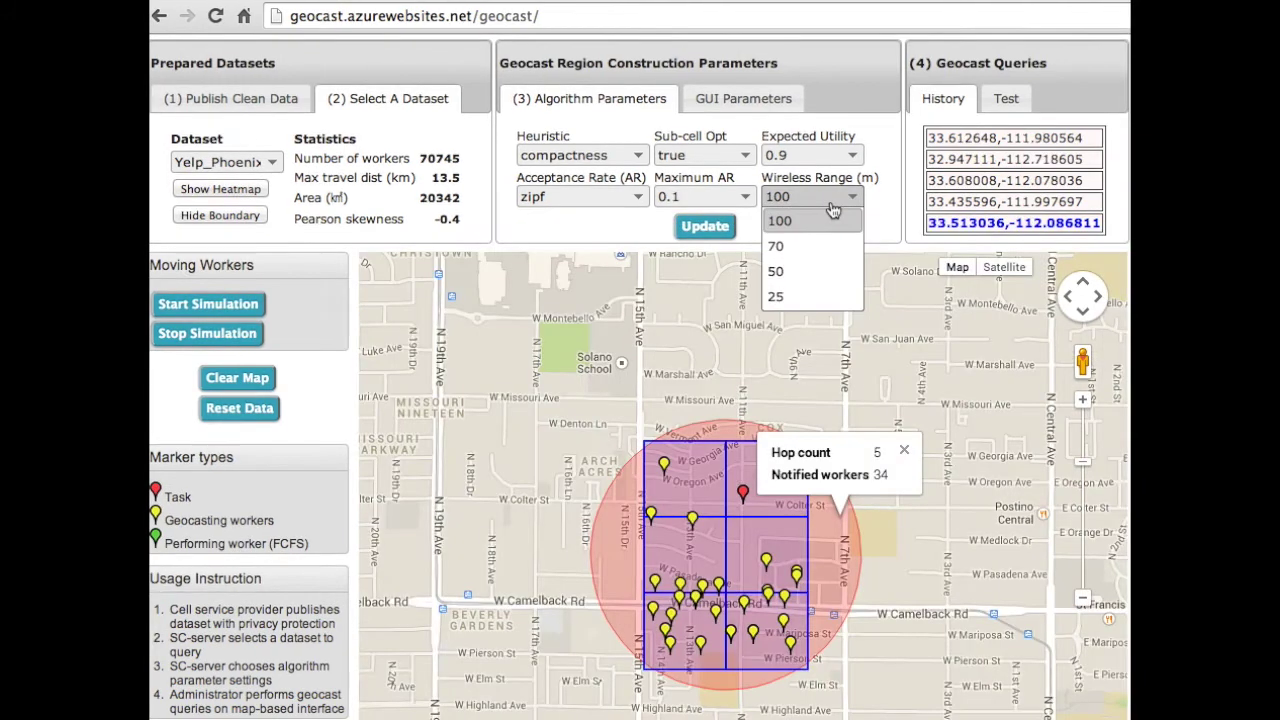
Geocast the second saved San Francisco task on Gowalla_SF, notifying 18 workers.
left_click(705, 226)
left_click(1013, 224)
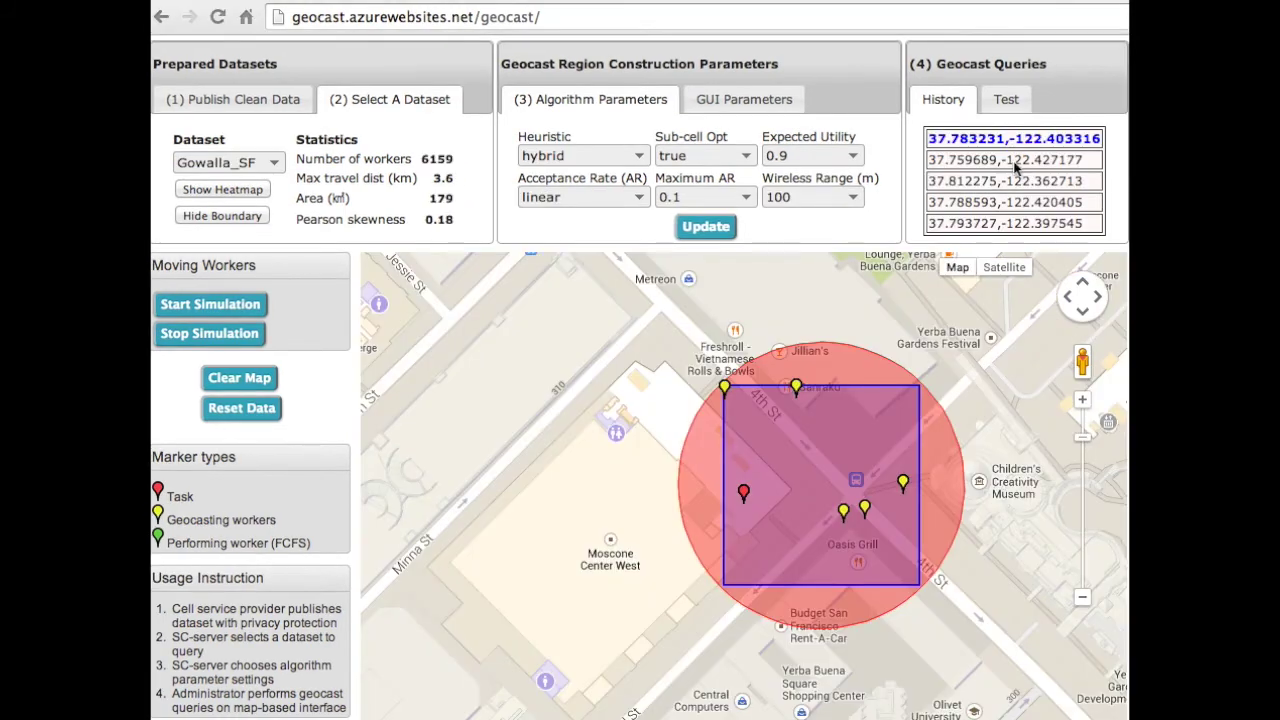
left_click(997, 162)
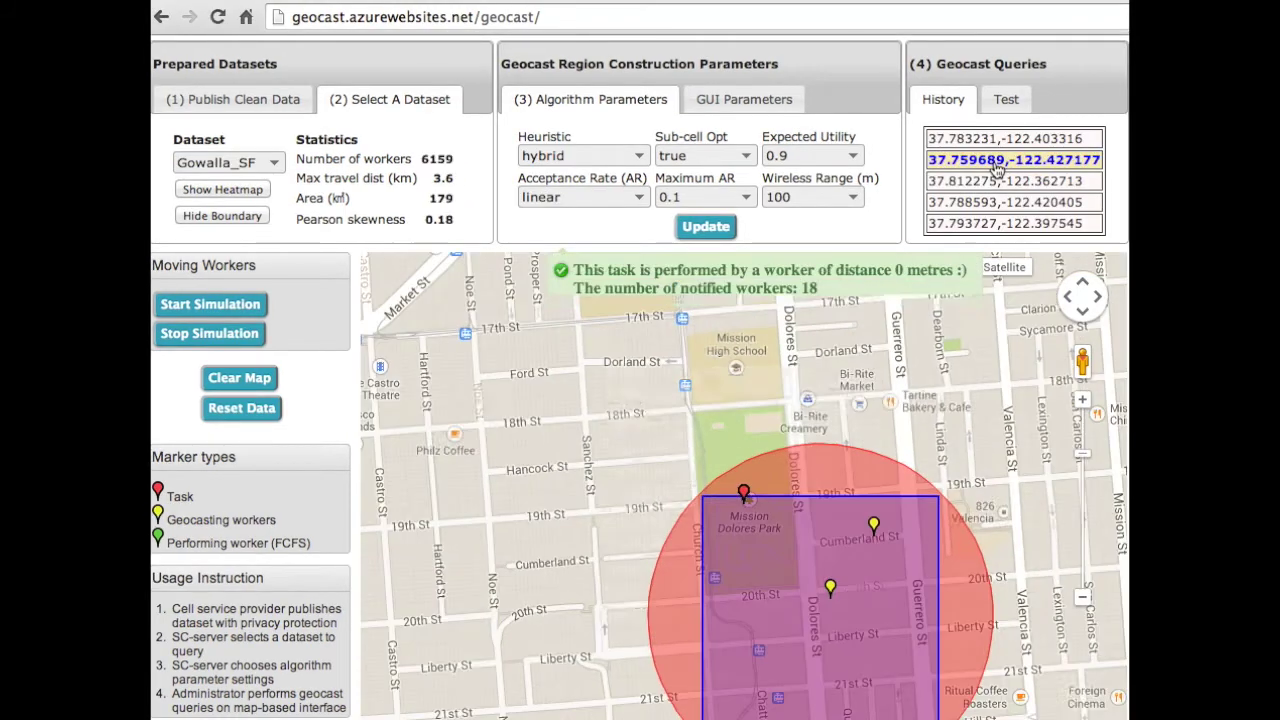
Geocast the Treasure Island task at 37.812275,-122.362713 from History, then start the worker simulation.
left_click_drag(1011, 431, 1000, 345)
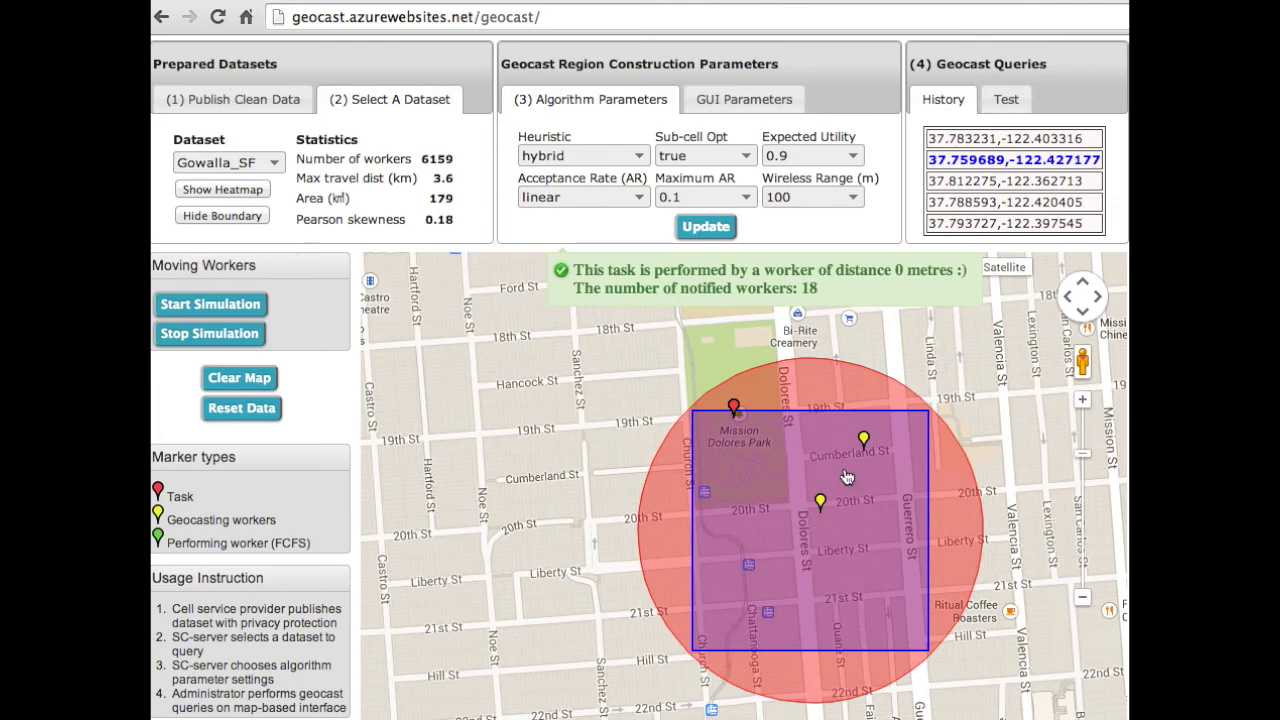
left_click(997, 181)
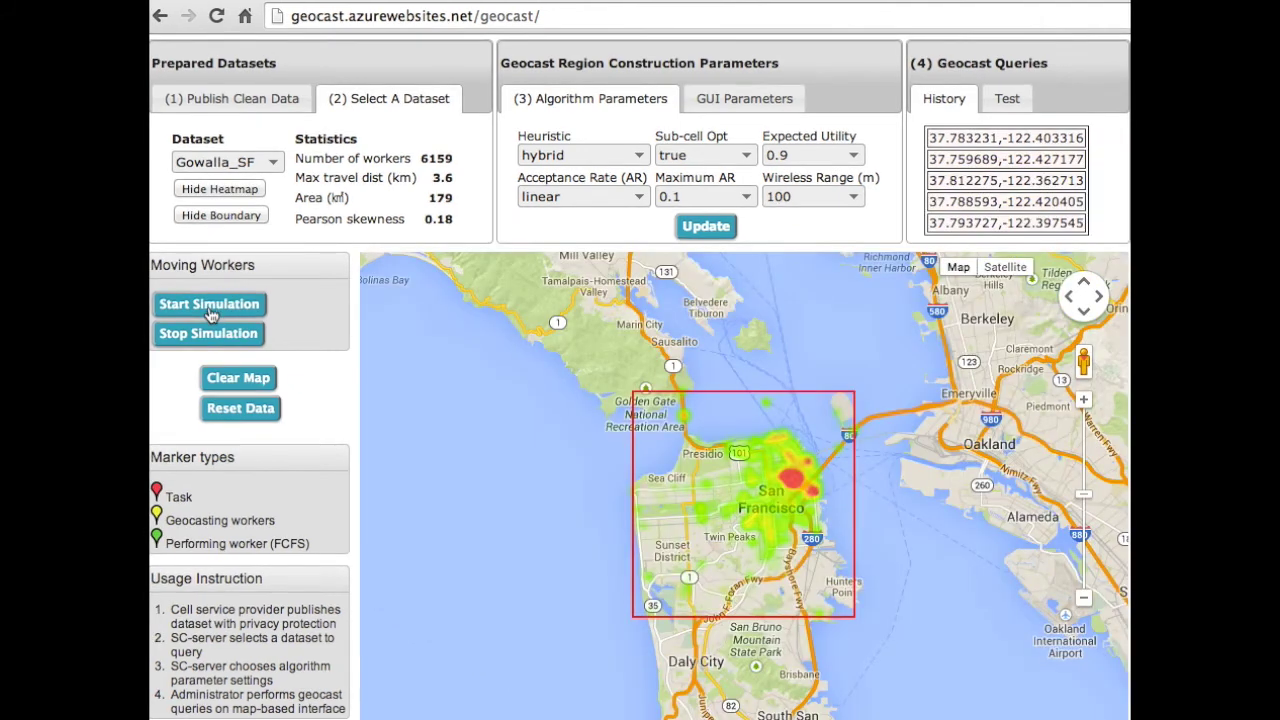
left_click(211, 307)
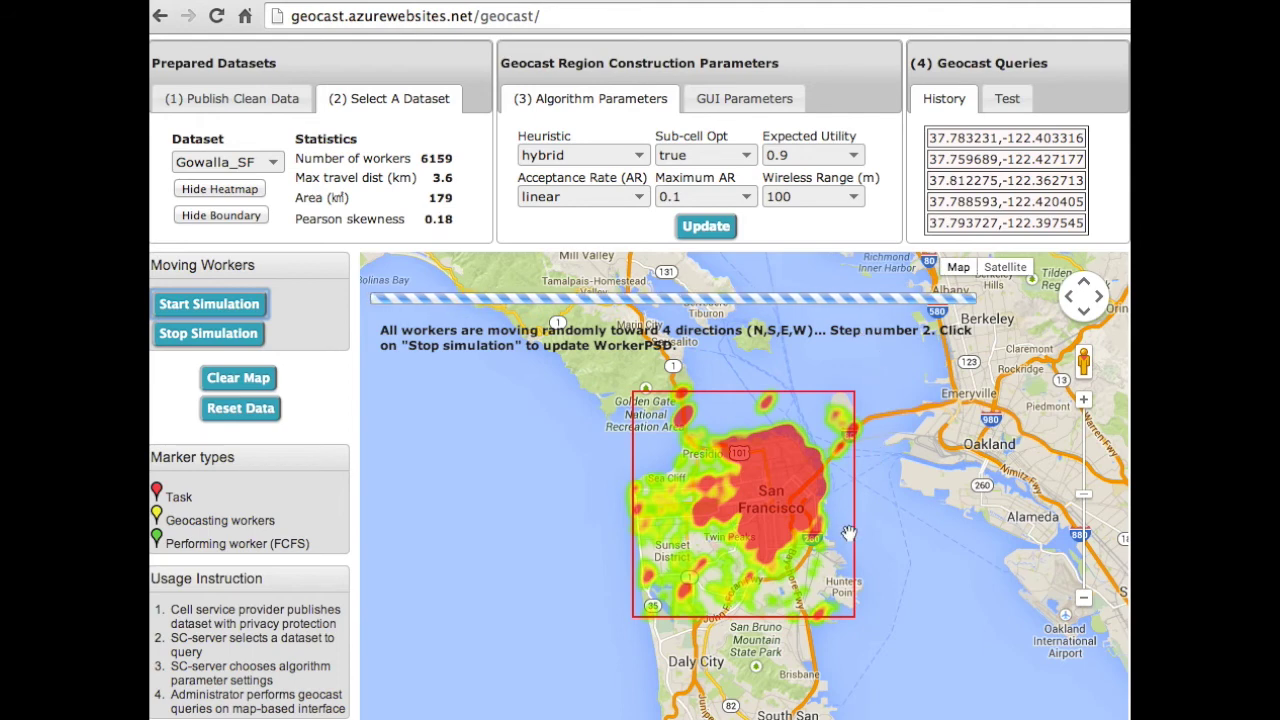
Stop the simulation to upload worker locations, then rerun the 37.783231,-122.403316 History task.
left_click(212, 336)
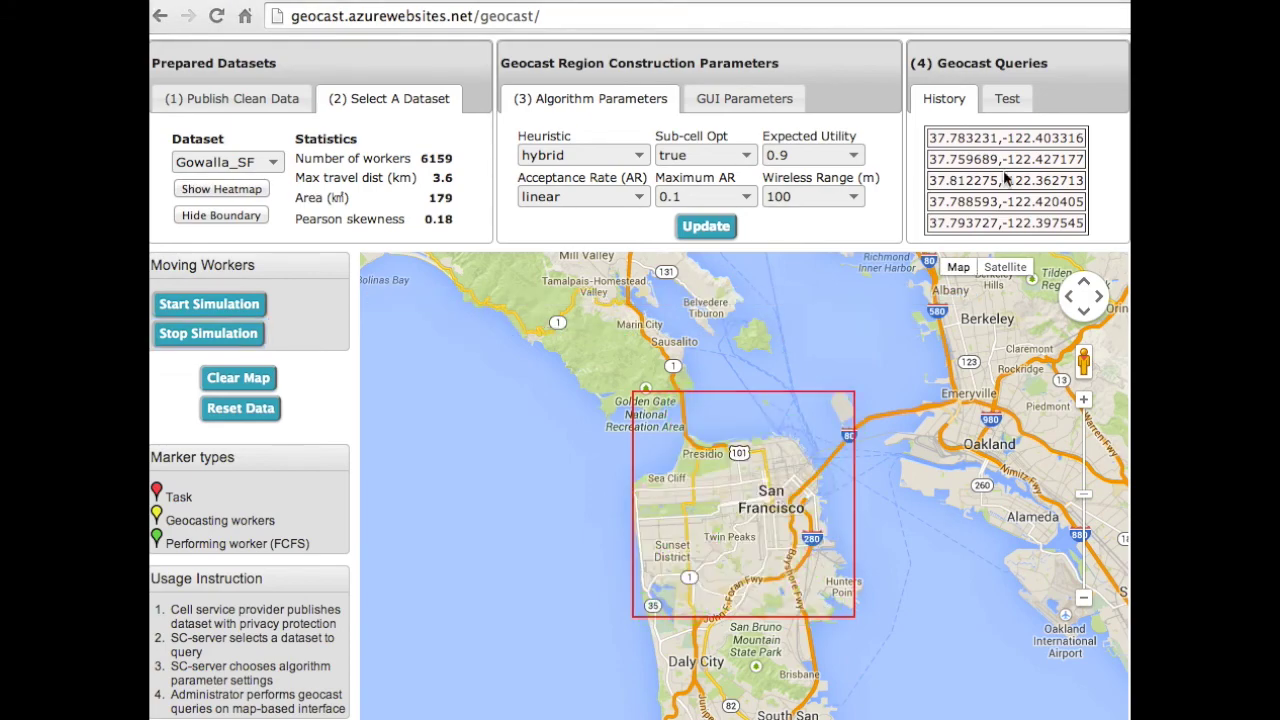
left_click(996, 138)
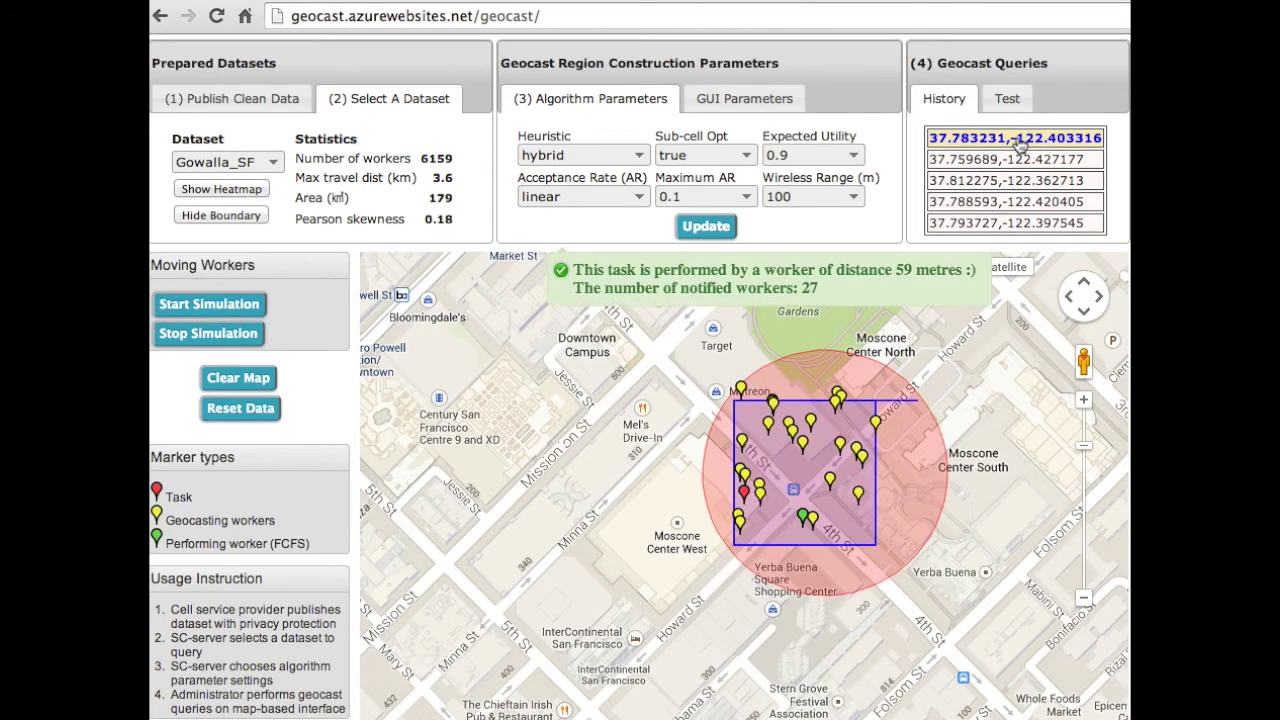